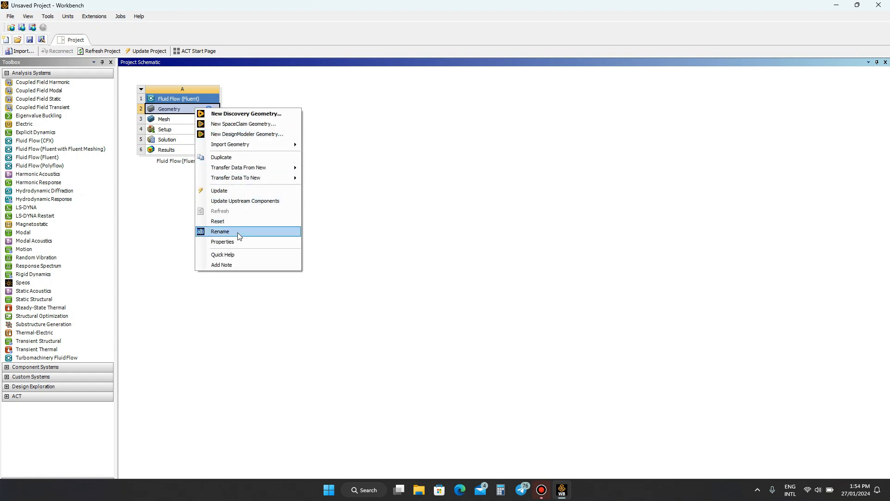
- Set the analysis type of the Fluid Flow (Fluent) system's geometry to 2D in its properties
left_click(240, 242)
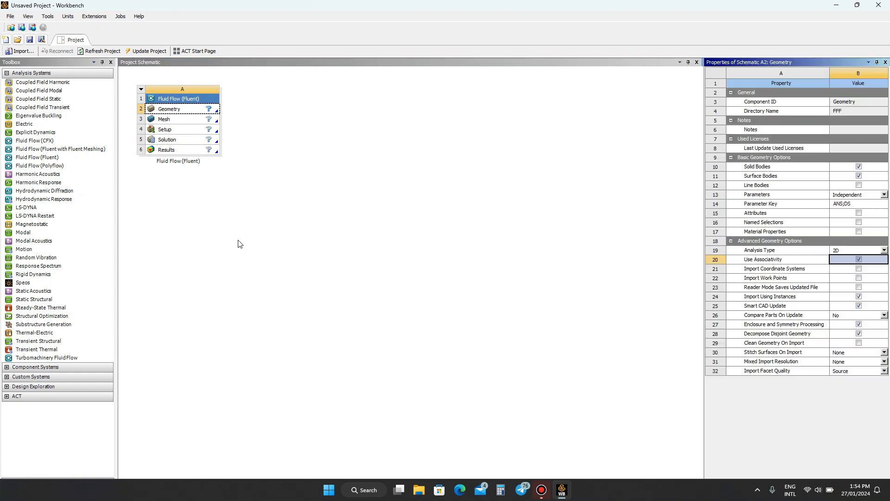
left_click(884, 250)
left_click(874, 267)
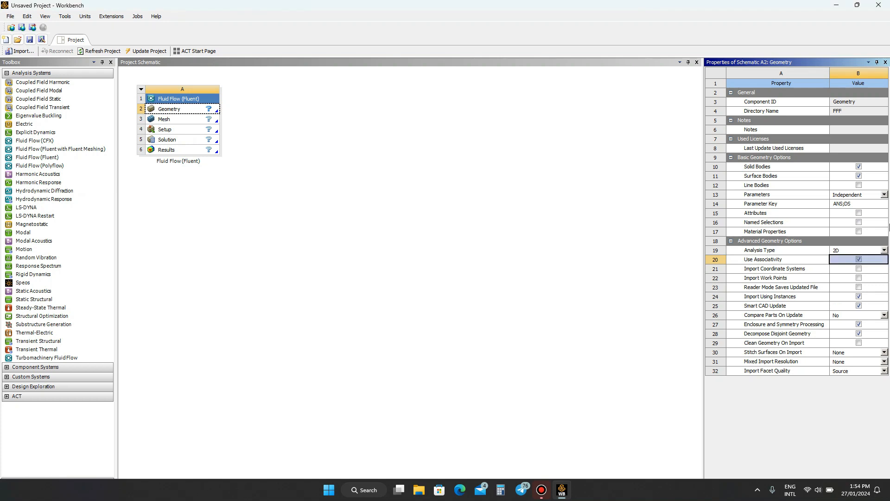
left_click(885, 63)
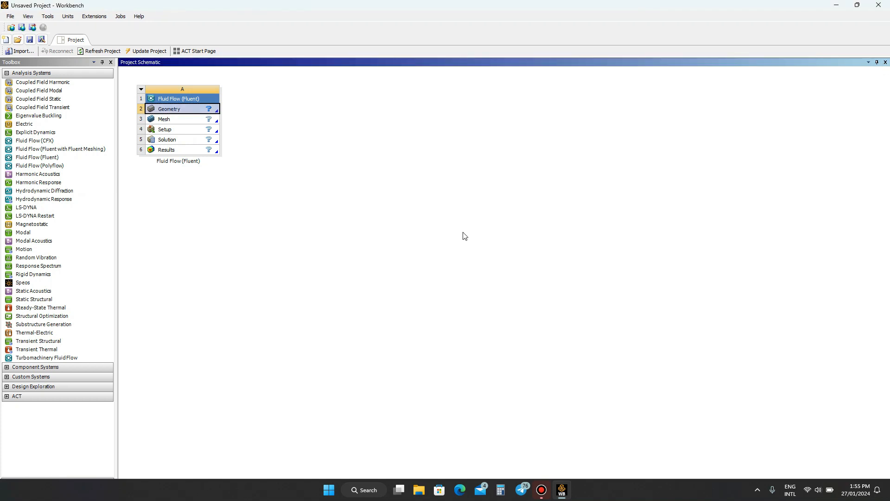
- Start a new DesignModeler geometry for the Fluid Flow (Fluent) system
right_click(207, 111)
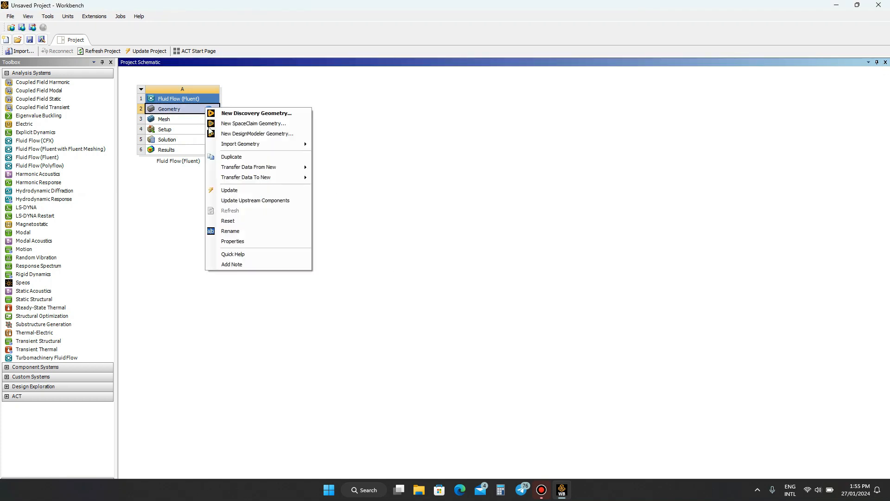
left_click(239, 135)
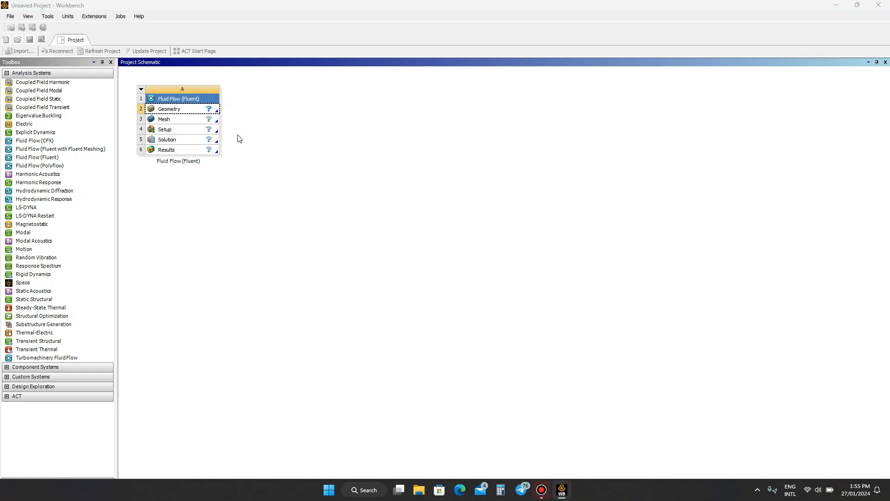
left_click(541, 490)
left_click(542, 492)
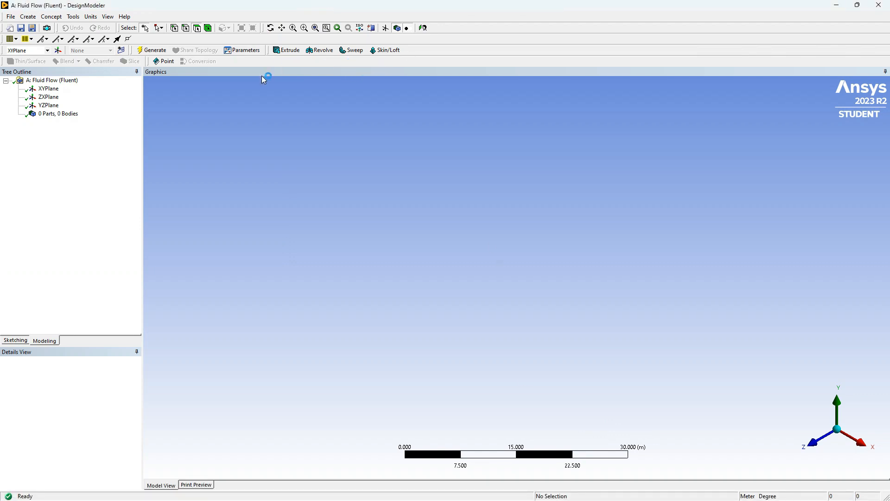
- Create and generate a new plane based on the XYPlane
left_click(47, 50)
left_click(28, 59)
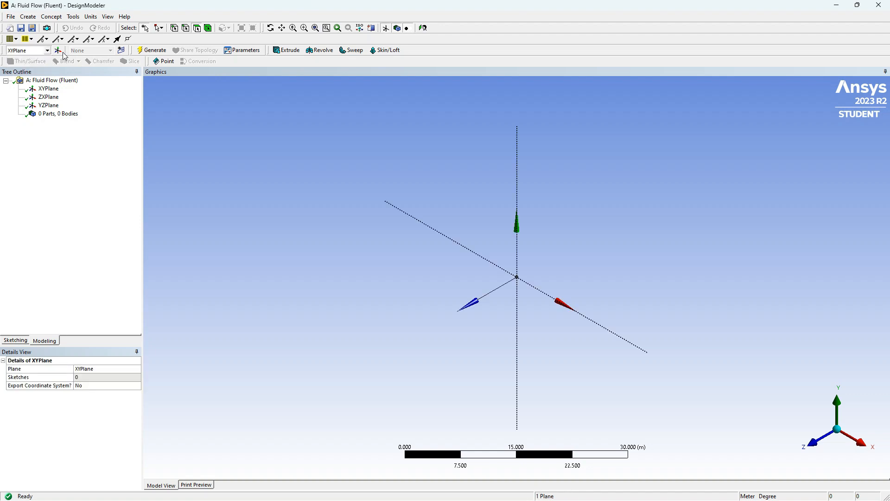
left_click(58, 51)
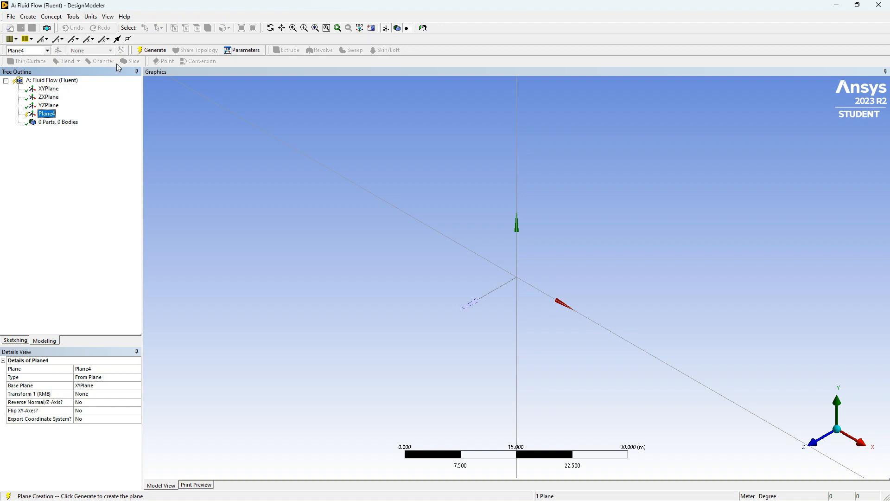
left_click(154, 52)
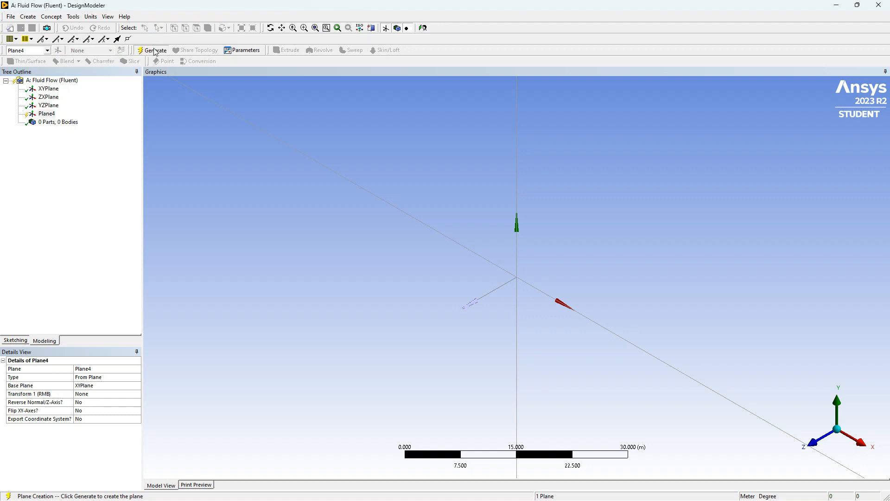
- Add a new sketch on the newly created plane and view it face-on along the Z axis
left_click(50, 115)
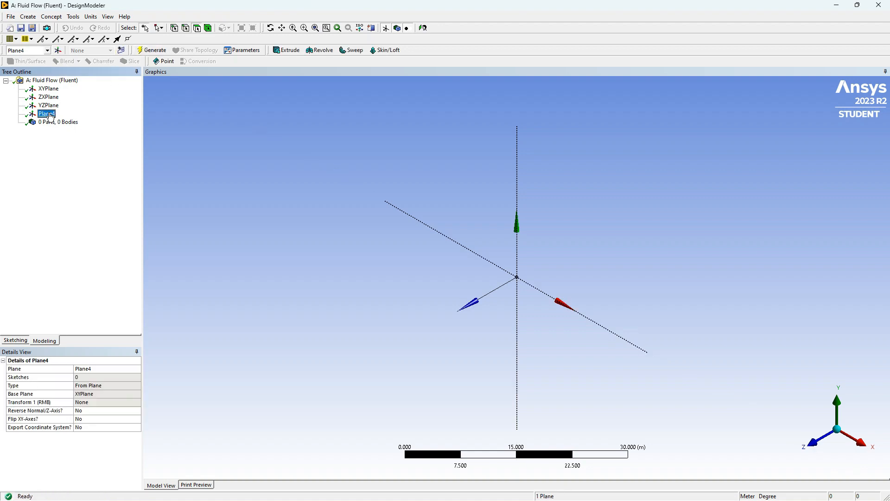
left_click(122, 51)
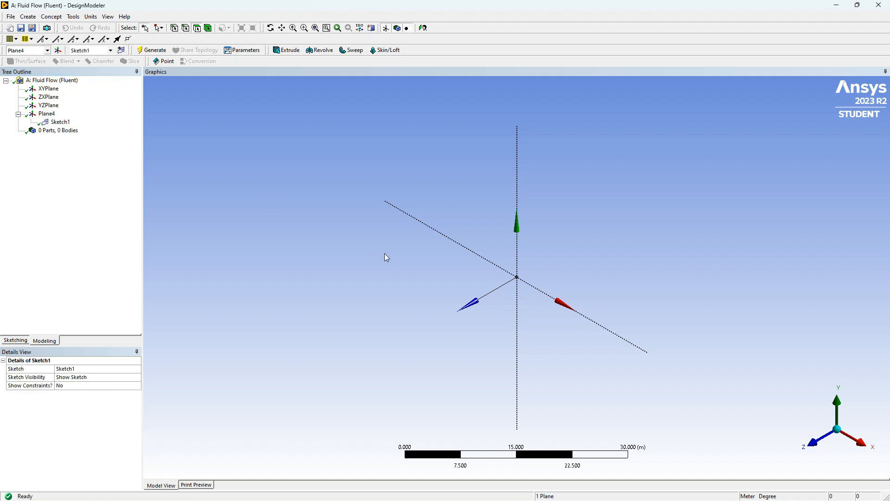
left_click(812, 444)
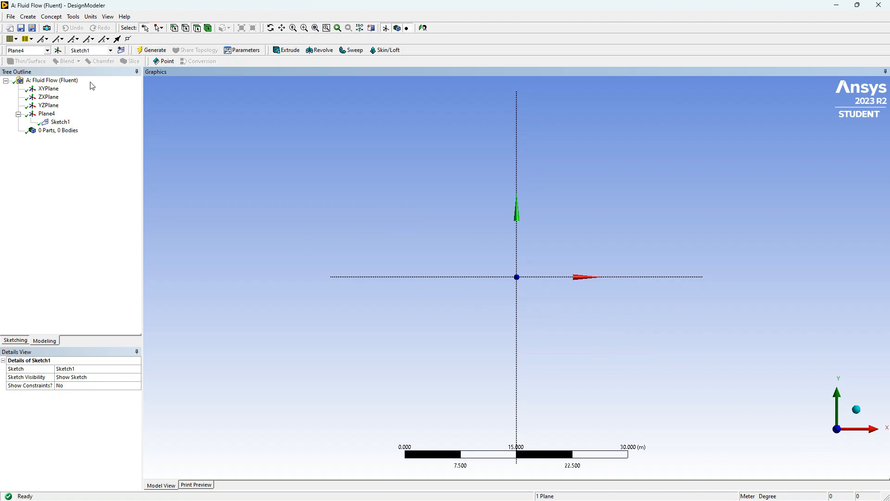
- Switch the units to millimetres and sketch a rectangle about 2585 by 6853 mm, its right side on the vertical axis and crossing the horizontal axis
left_click(13, 343)
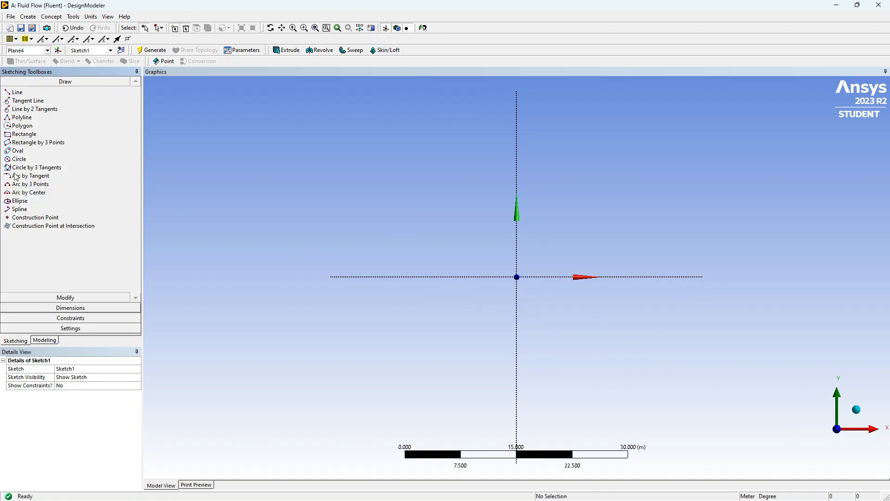
left_click(40, 136)
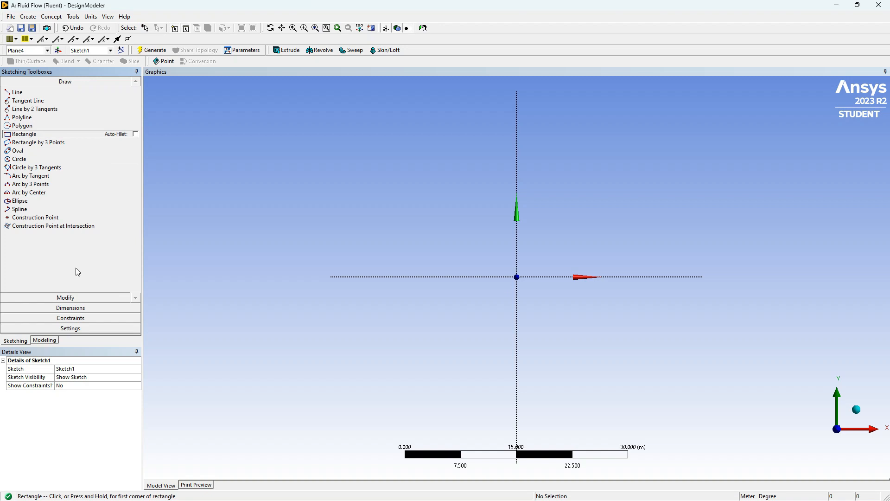
left_click(97, 18)
left_click(106, 47)
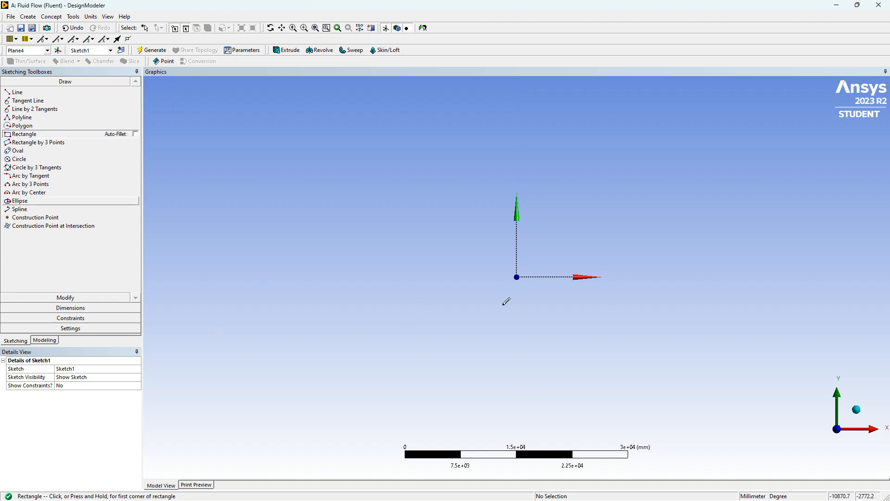
left_click(516, 260)
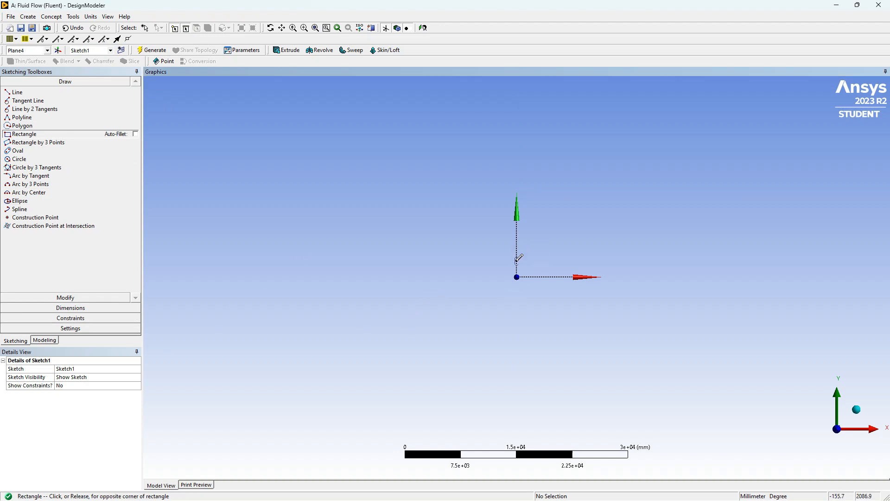
left_click(498, 311)
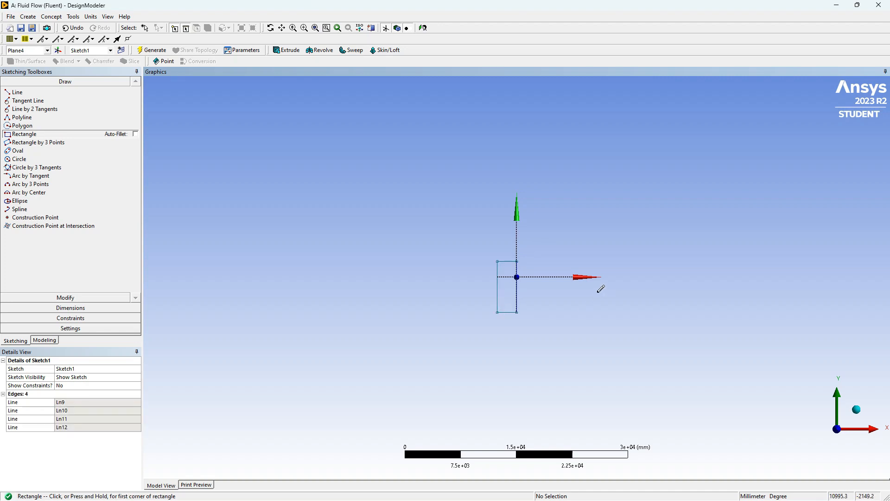
- Add general dimensions to the rectangle's upper edge for its width and to its left edge for its height
scroll(517, 287, "down", 3)
scroll(504, 299, "up", 5)
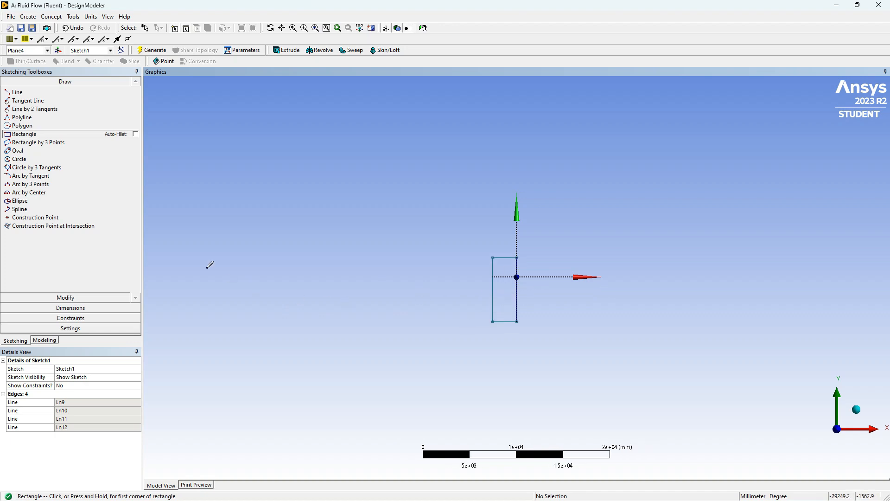
left_click(71, 308)
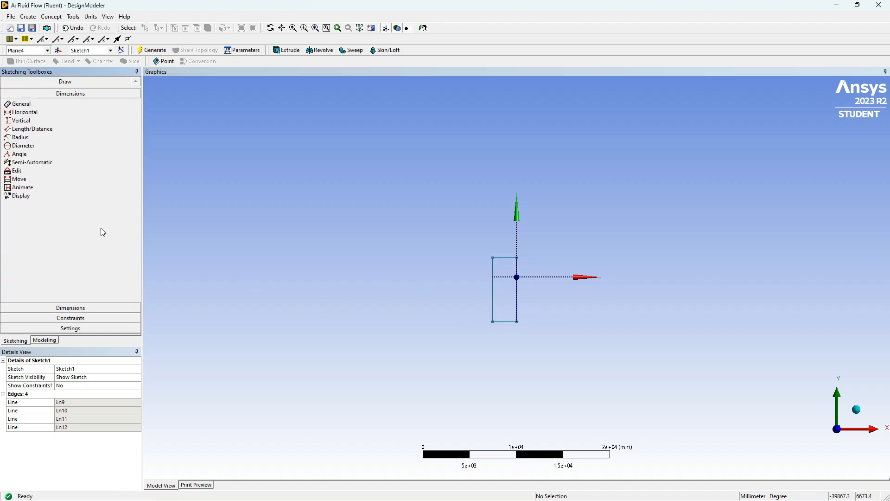
left_click(510, 258)
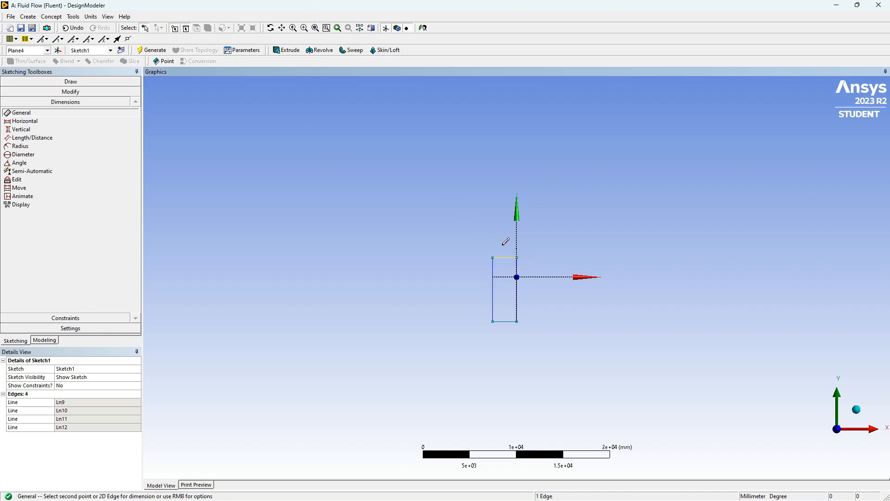
left_click(505, 240)
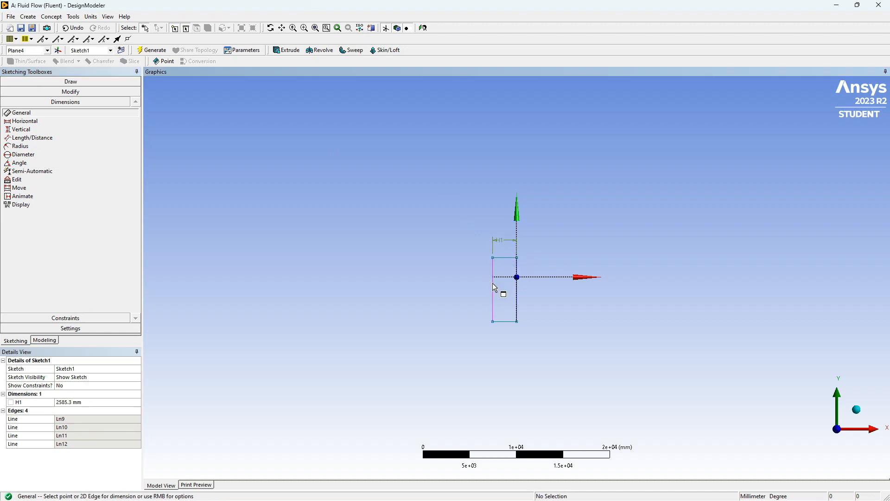
left_click(492, 296)
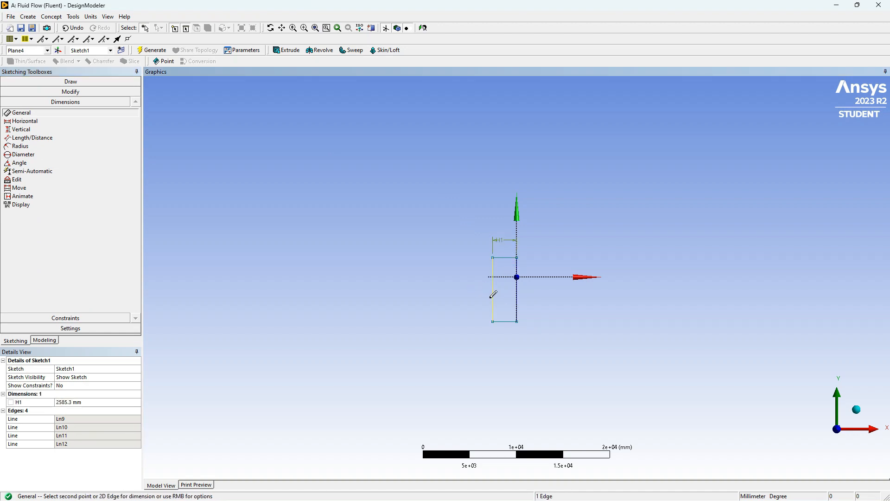
left_click(483, 299)
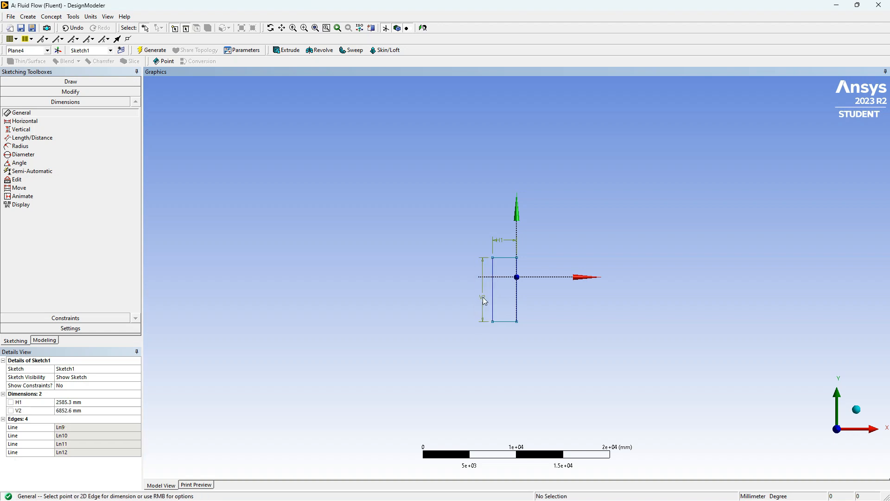
- Set the rectangle's width H1 to 16 mm and its height V2 to 43 mm, and regenerate the model
left_click(77, 403)
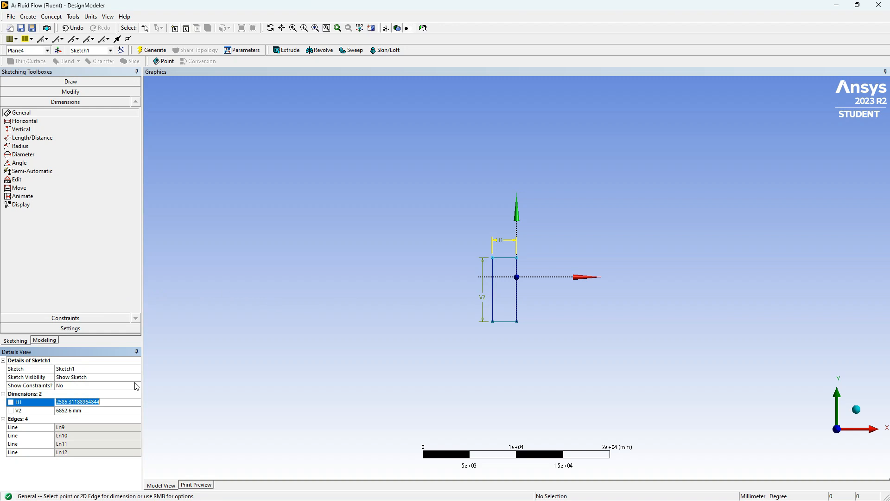
type("16")
left_click(77, 414)
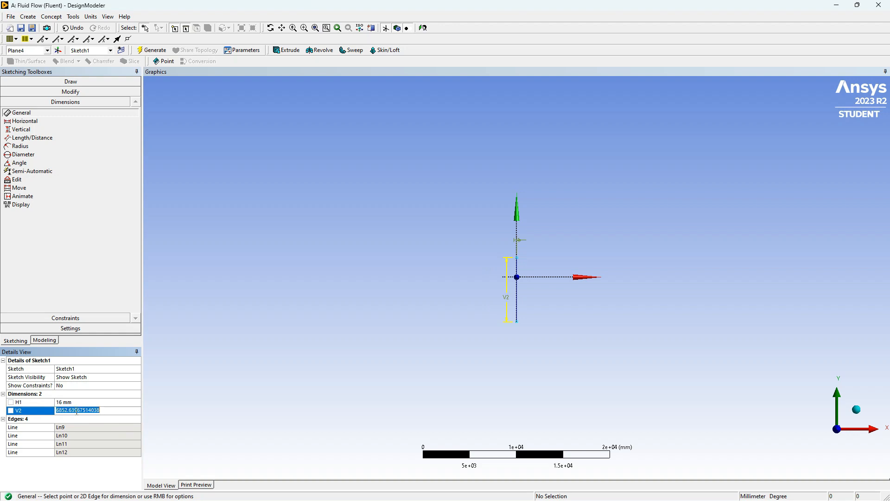
type("4")
left_click(98, 303)
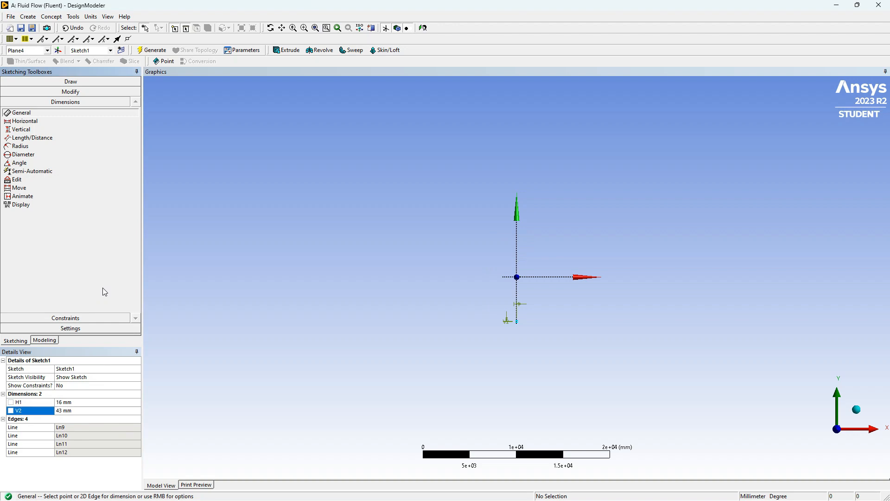
left_click(150, 50)
- Apply a Symmetry constraint about the horizontal axis to the rectangle's lower and upper edges
left_click(78, 318)
scroll(538, 330, "up", 3)
scroll(524, 367, "up", 5)
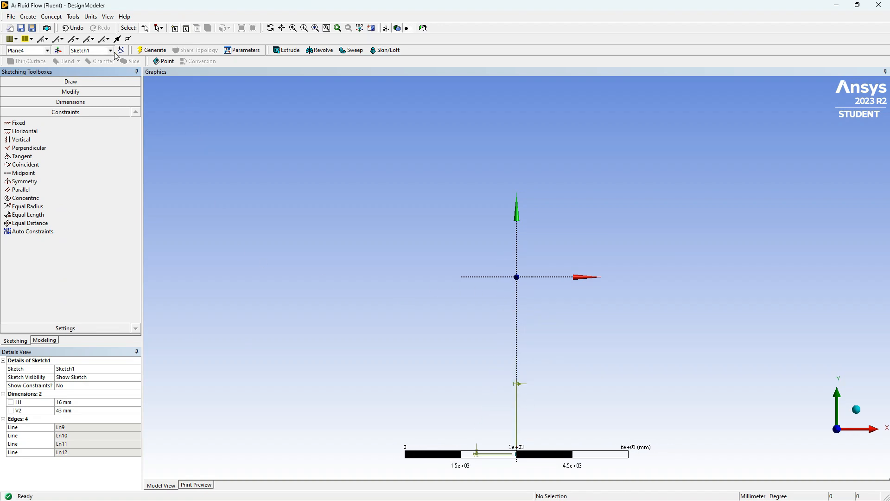
left_click(45, 181)
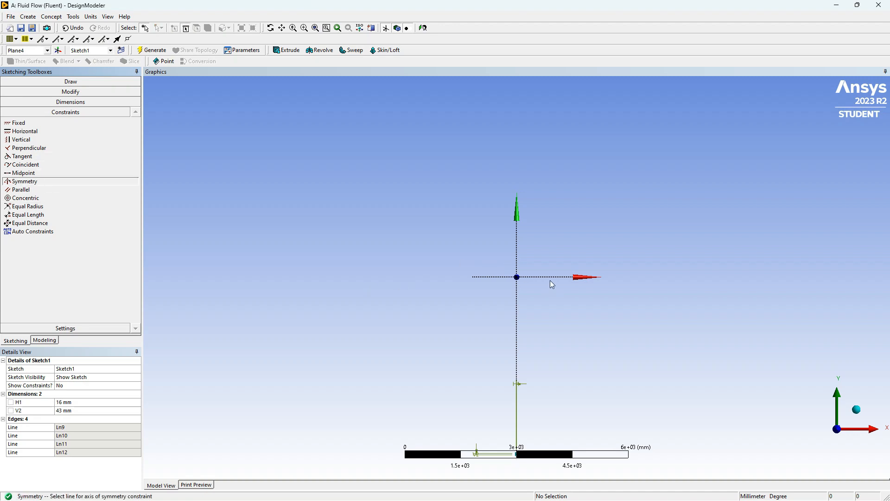
scroll(505, 282, "down", 2)
scroll(503, 278, "up", 1)
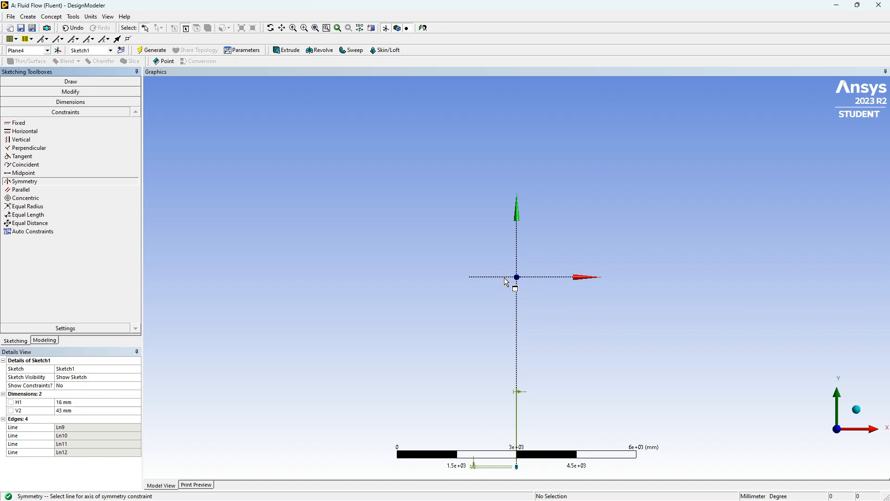
left_click(523, 277)
left_click(522, 277)
scroll(510, 329, "up", 3)
scroll(512, 279, "down", 5)
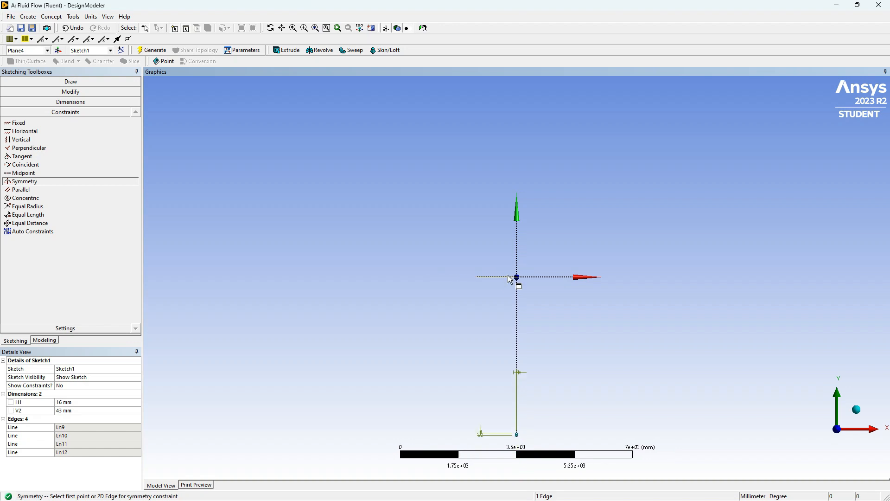
scroll(512, 420, "up", 4)
scroll(519, 414, "up", 2)
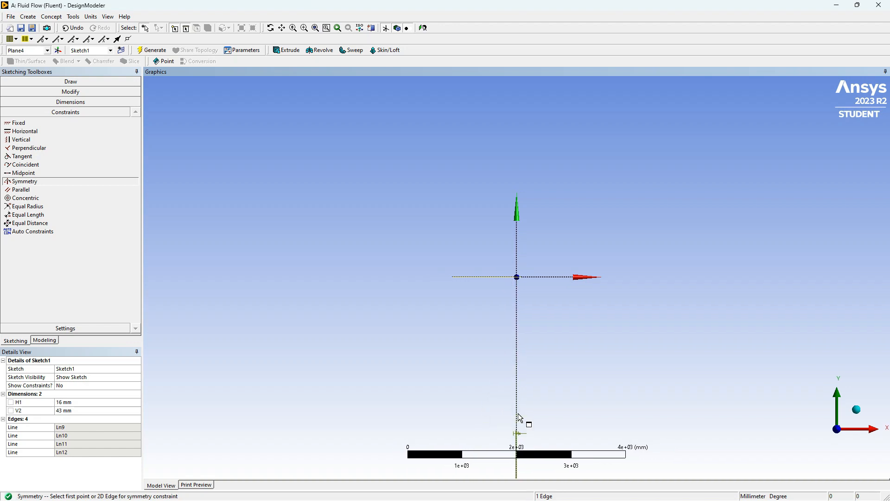
middle_click_drag(519, 414, 503, 253, "ctrl")
scroll(496, 390, "up", 5)
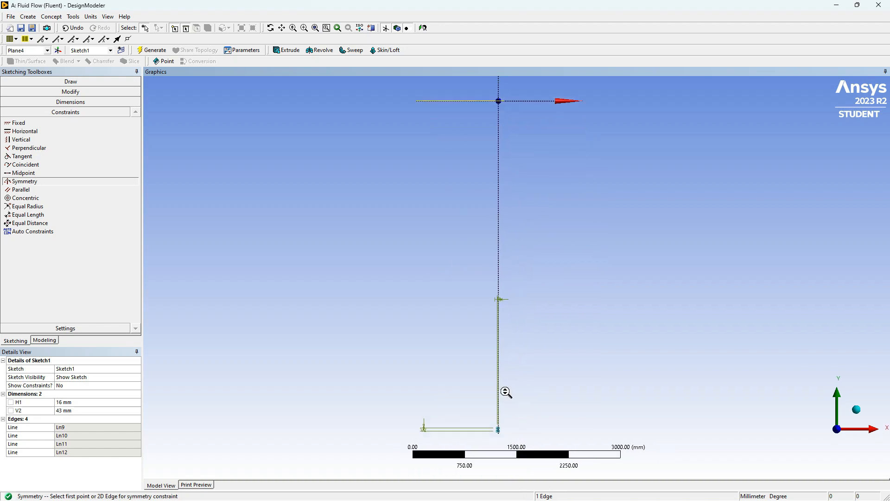
scroll(443, 393, "up", 5)
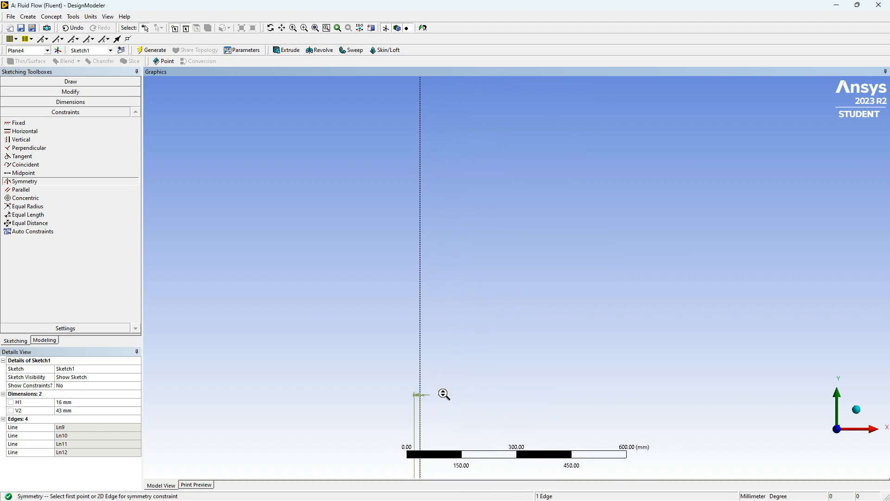
middle_click_drag(455, 345, 530, 79, "ctrl")
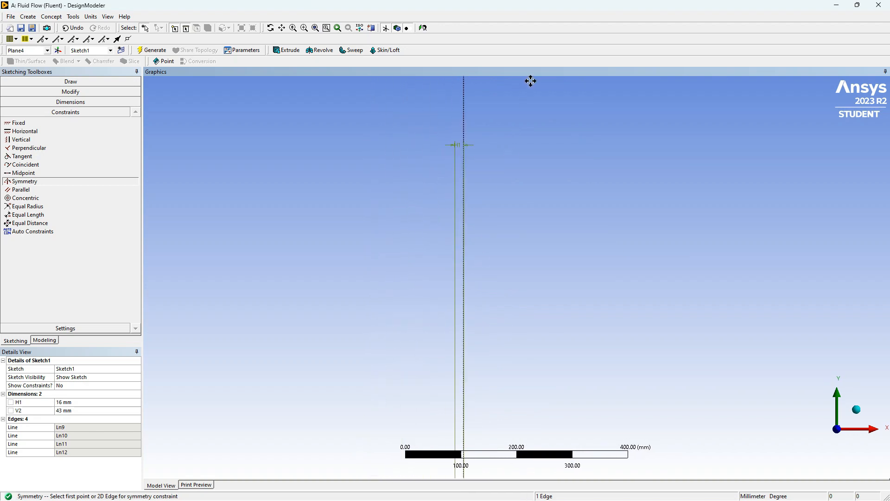
scroll(486, 265, "down", 5)
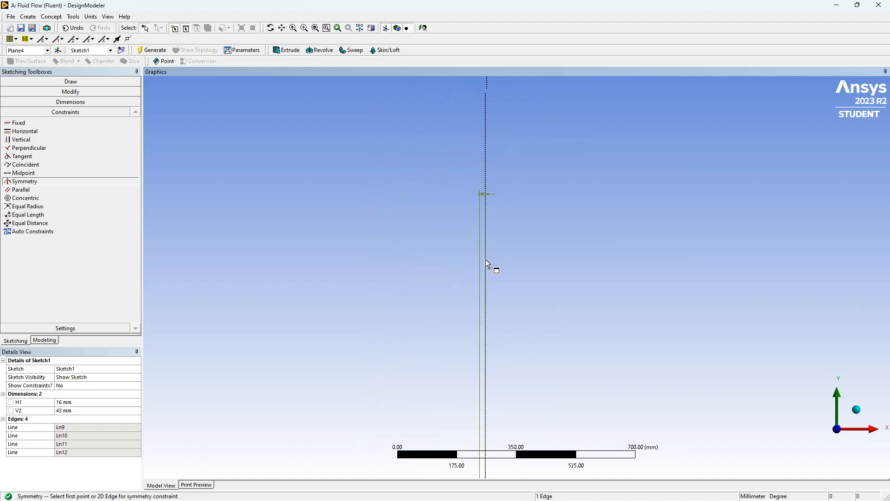
middle_click_drag(514, 338, 512, 107, "ctrl")
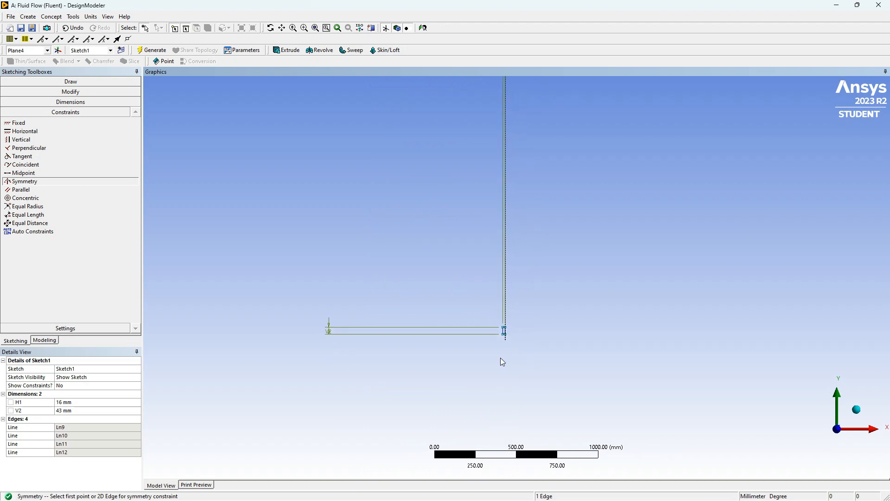
scroll(500, 358, "down", 2)
scroll(501, 360, "up", 5)
scroll(503, 385, "up", 4)
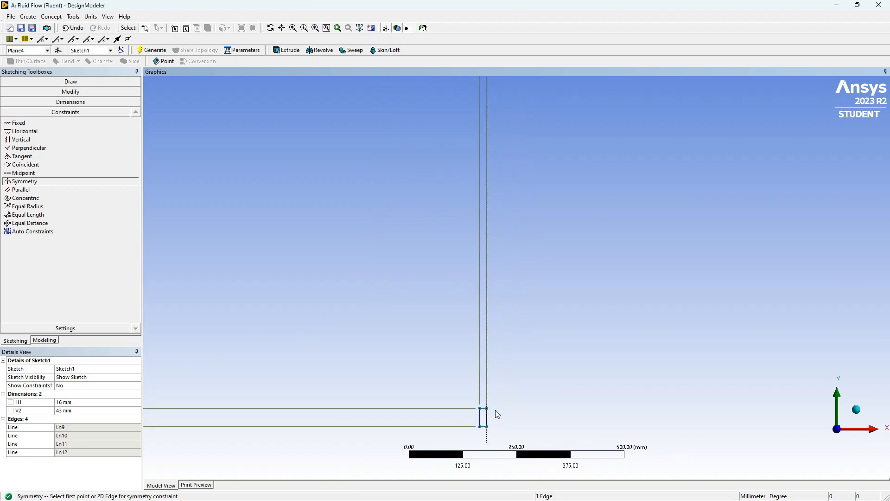
middle_click_drag(509, 338, 512, 295, "ctrl")
scroll(511, 295, "down", 1)
scroll(513, 275, "up", 4)
scroll(488, 268, "up", 3)
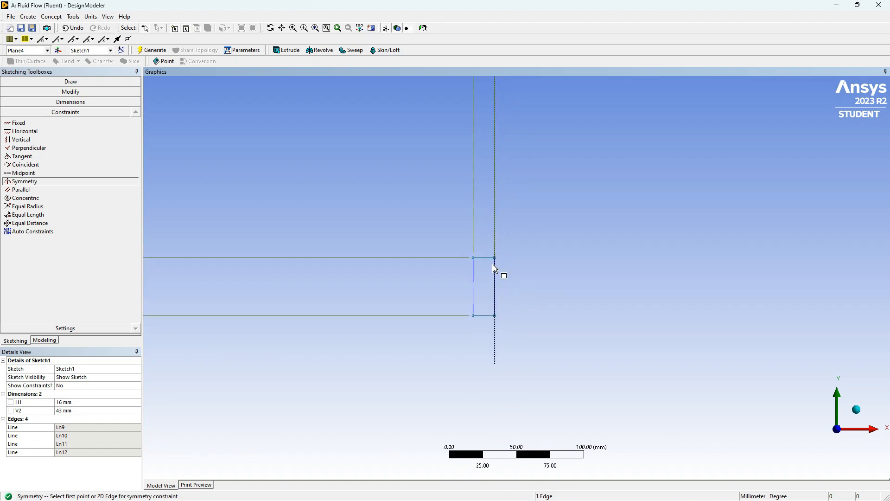
left_click(483, 315)
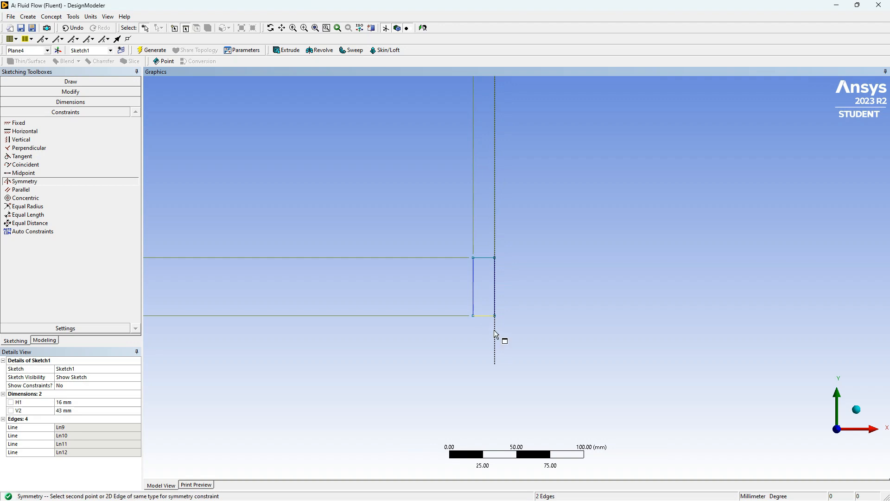
left_click(488, 258)
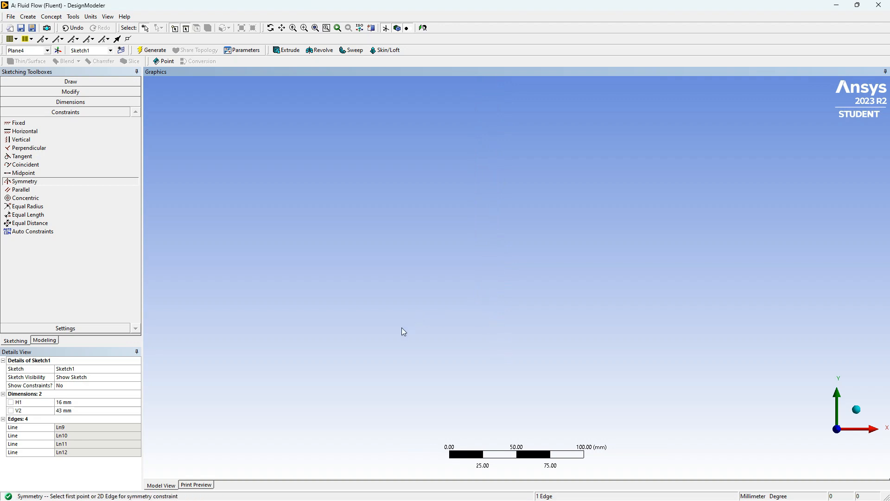
- Leave sketching mode, fit the whole sketch in view and examine the rectangle's position around the origin up close
scroll(406, 312, "down", 10)
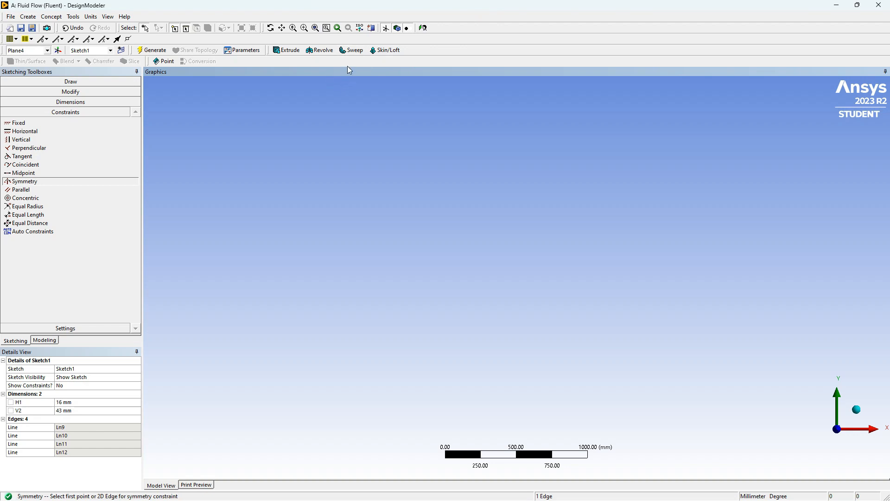
left_click(44, 341)
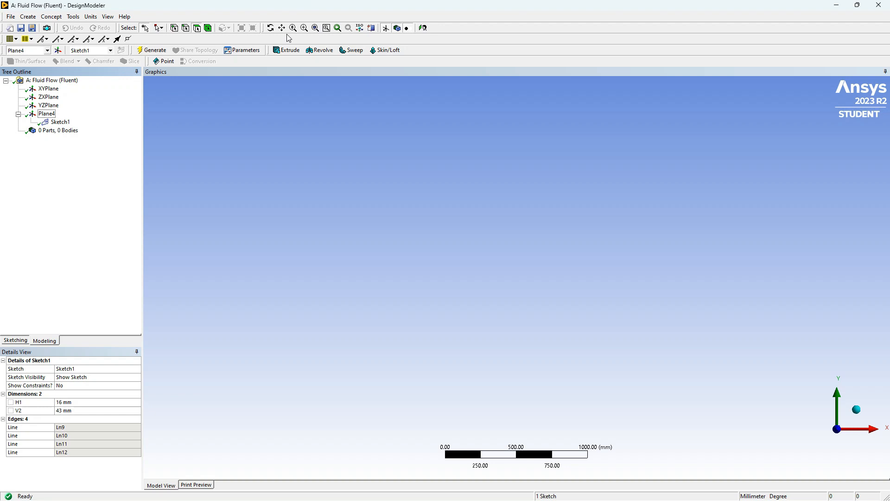
left_click(316, 28)
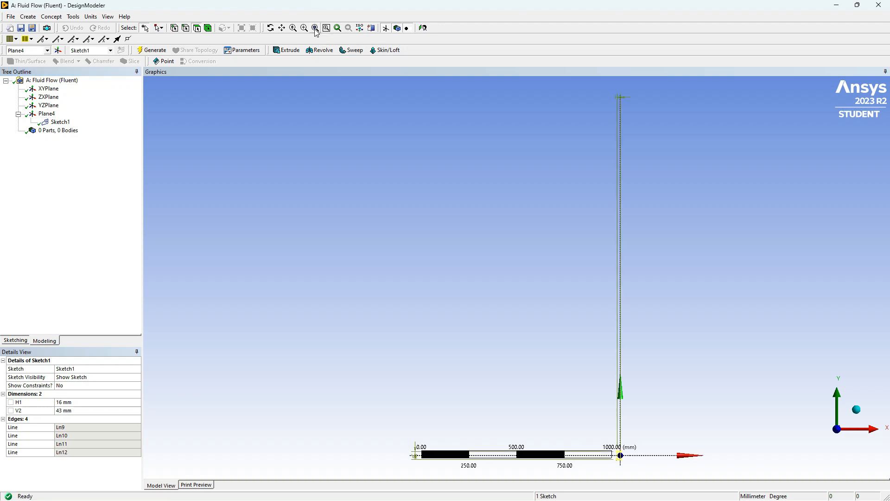
scroll(496, 271, "up", 3)
scroll(496, 271, "down", 7)
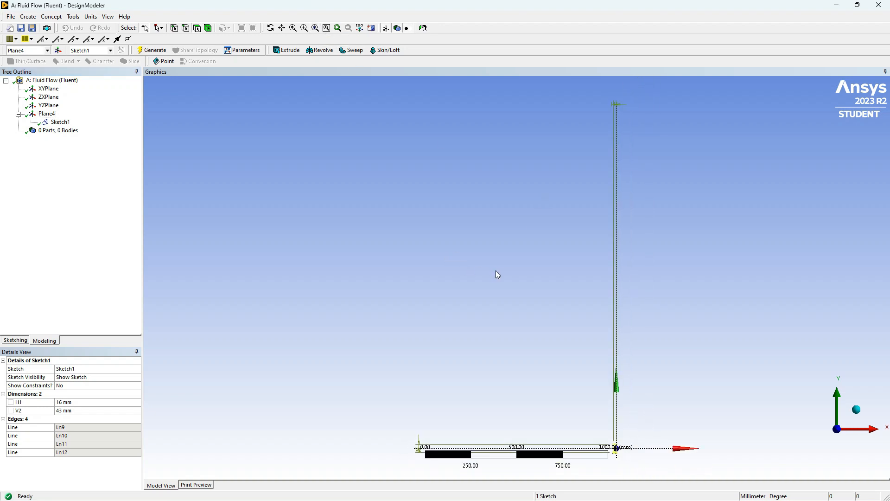
scroll(610, 431, "up", 3)
scroll(569, 402, "down", 2)
scroll(579, 374, "down", 3)
scroll(582, 389, "up", 3)
scroll(581, 463, "up", 3)
middle_click_drag(572, 408, 500, 217, "ctrl")
scroll(537, 238, "up", 8)
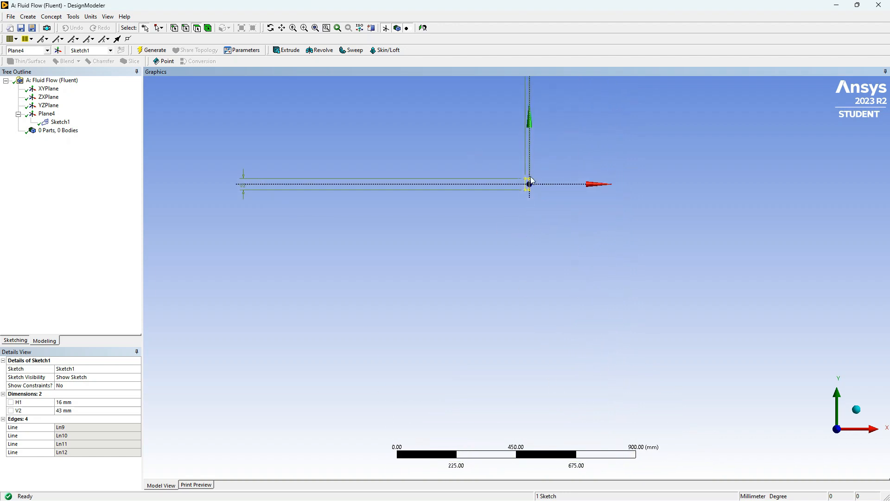
scroll(541, 133, "up", 2)
middle_click_drag(529, 144, 494, 303, "ctrl")
scroll(511, 242, "up", 7)
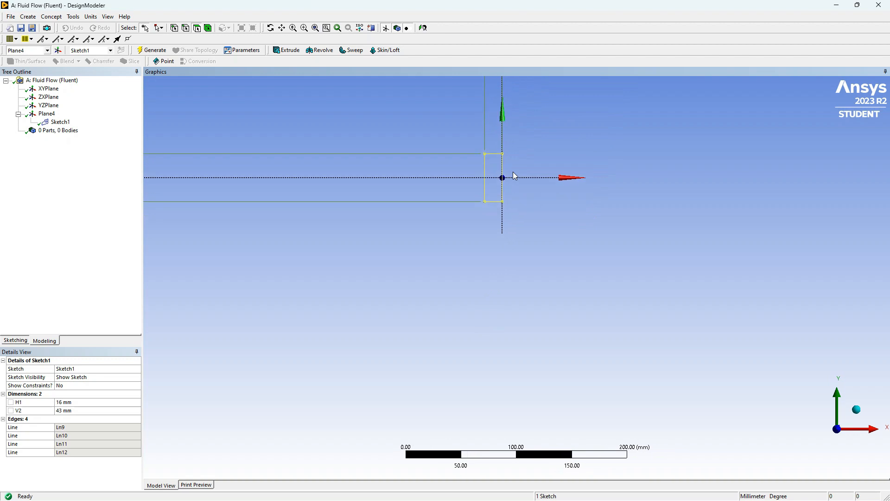
middle_click_drag(500, 207, 503, 343, "ctrl")
scroll(482, 261, "up", 3)
right_click(385, 339)
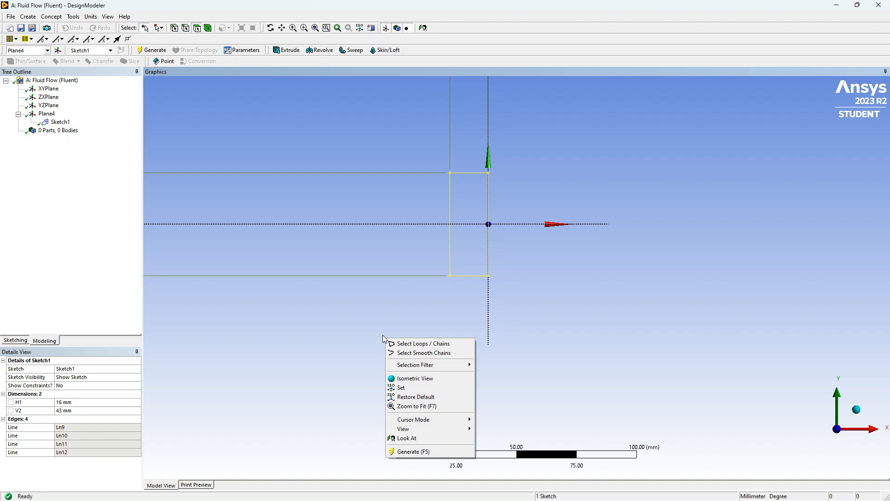
left_click(398, 310)
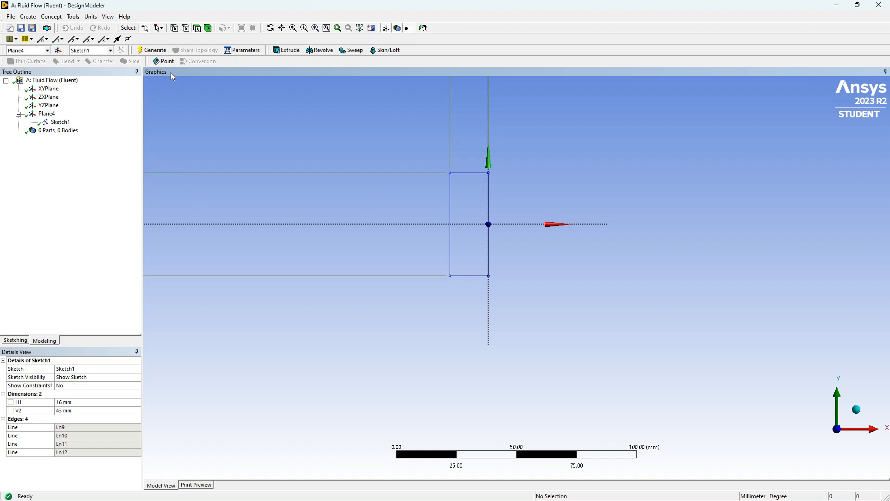
- Create a surface from Sketch1 with the operation set to Add Frozen and generate it
left_click(54, 19)
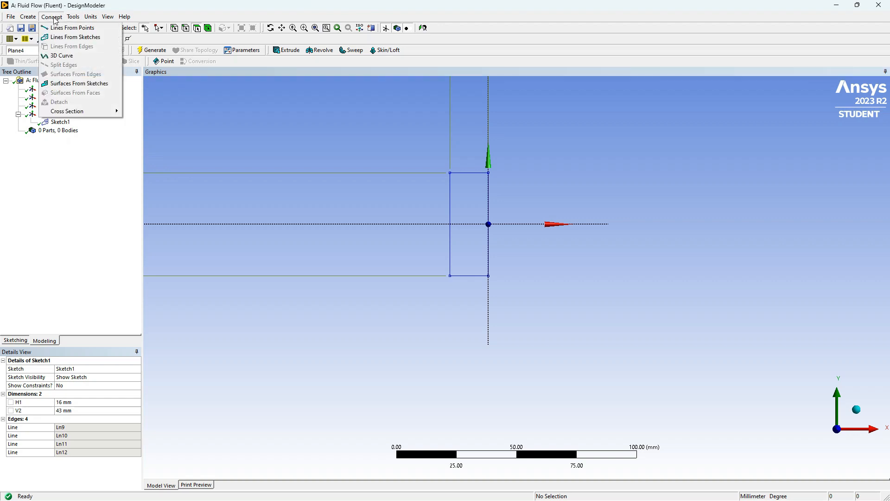
left_click(84, 86)
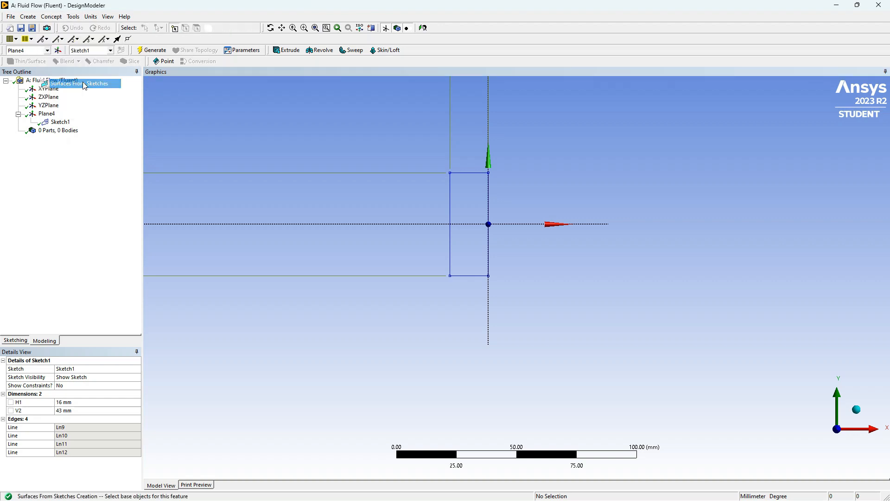
left_click(61, 122)
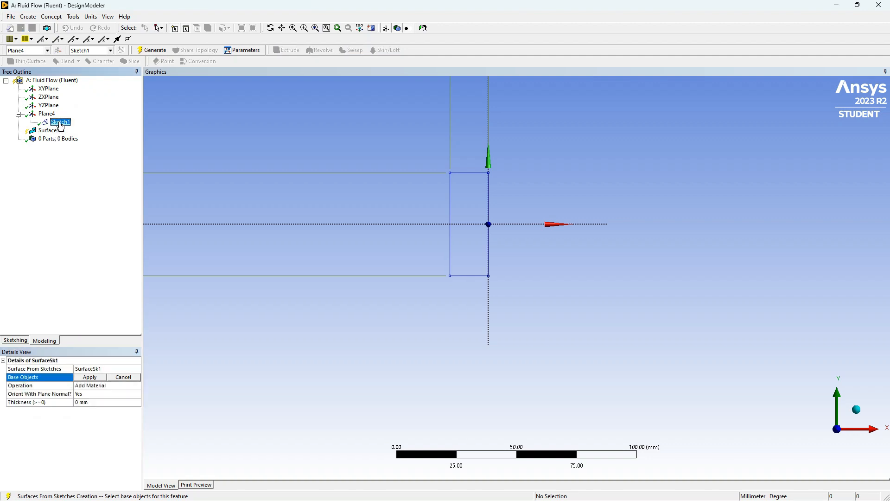
left_click(98, 379)
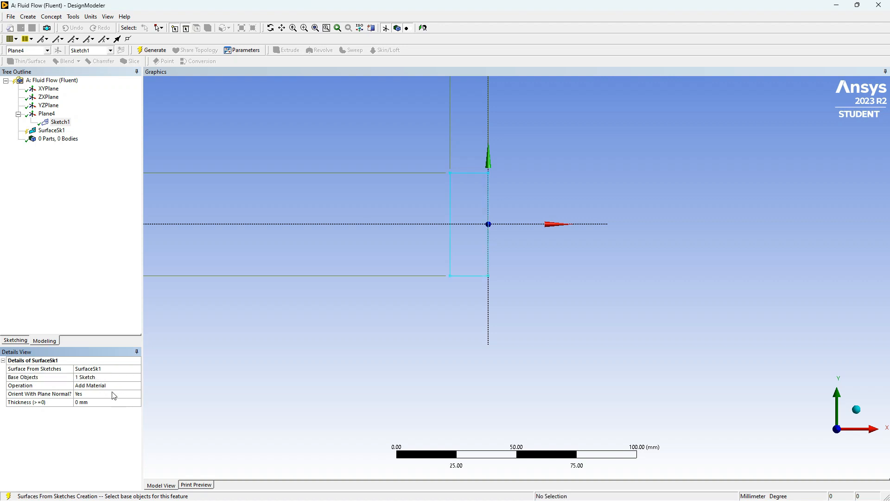
left_click(128, 387)
left_click(138, 386)
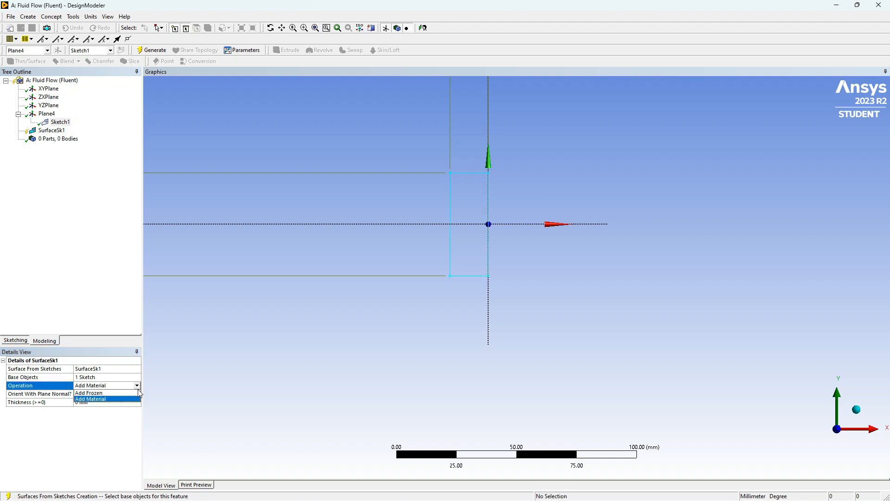
left_click(106, 401)
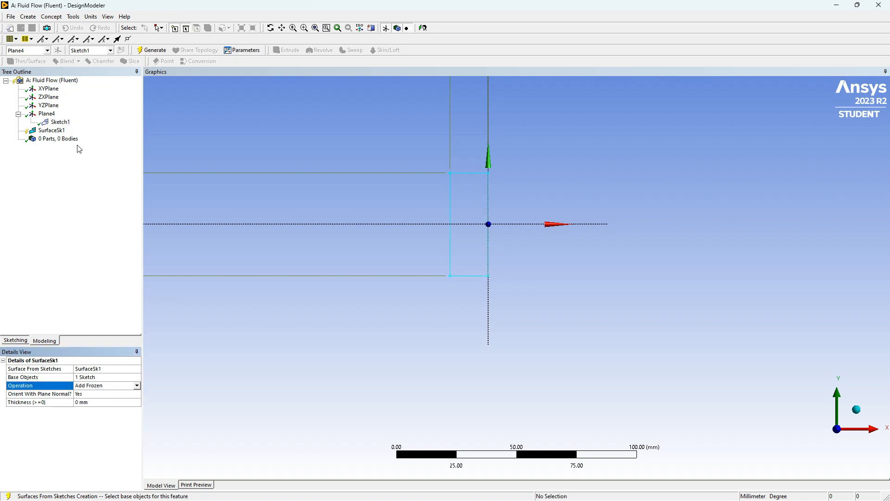
left_click(151, 50)
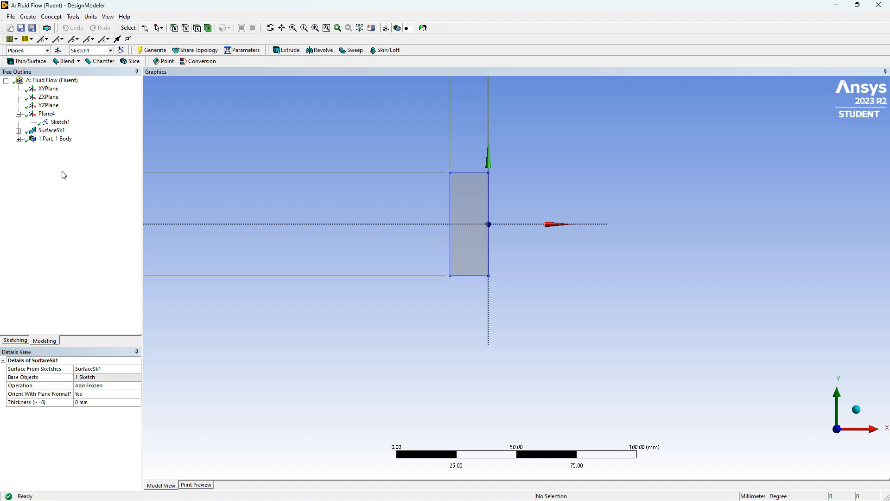
- Add a second sketch on Plane4 and make it the selected sketch
left_click(46, 114)
left_click(121, 50)
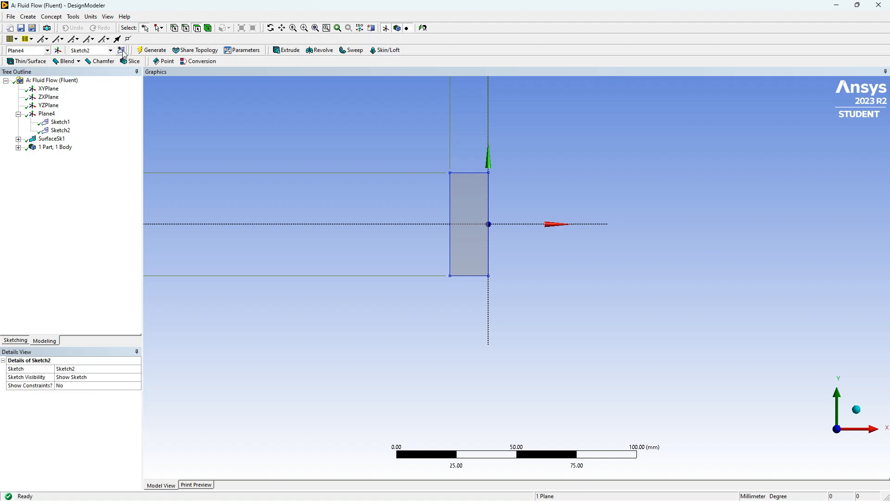
left_click(60, 131)
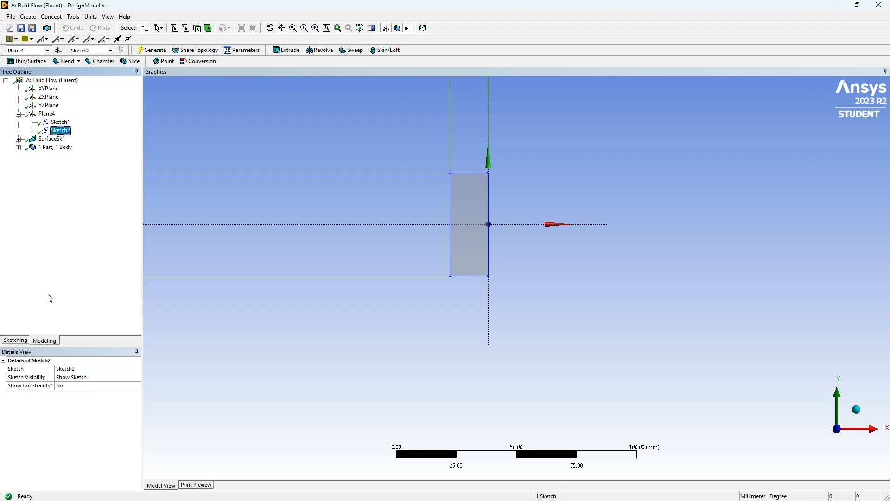
- Sketch a rectangle about 6 by 16 mm inside the surface, its right side on the vertical axis and crossing the horizontal axis
left_click(15, 341)
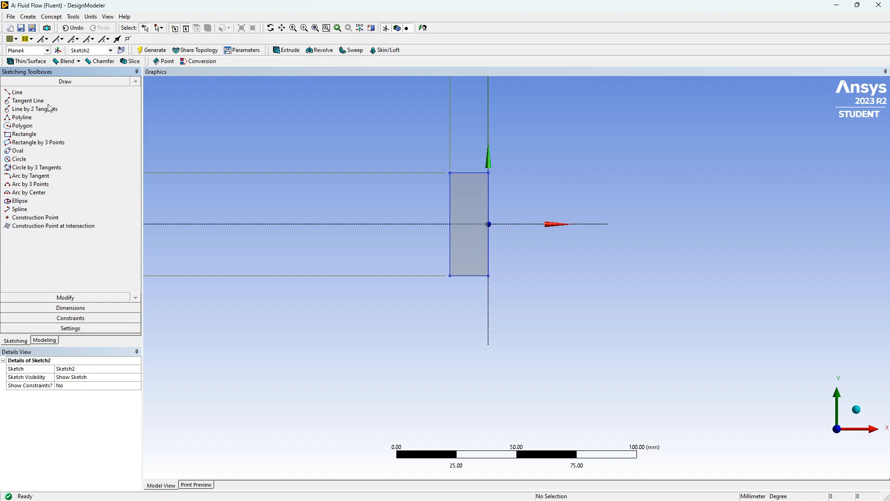
left_click(48, 134)
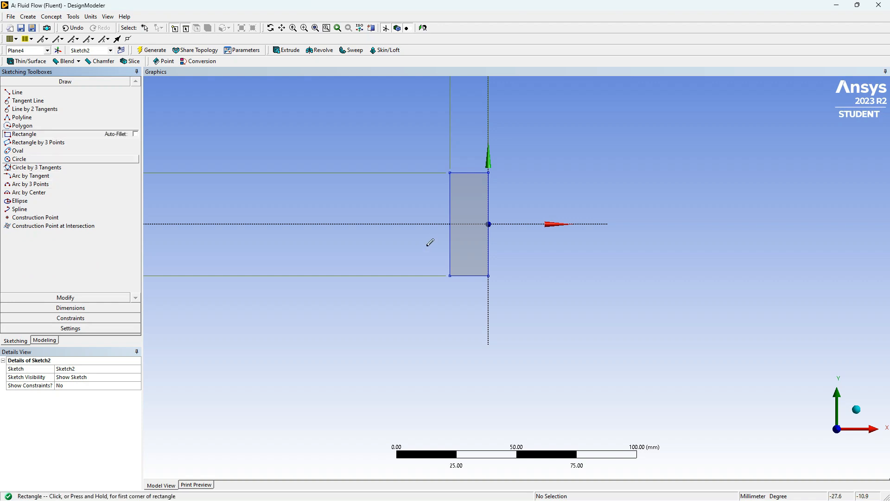
left_click(488, 207)
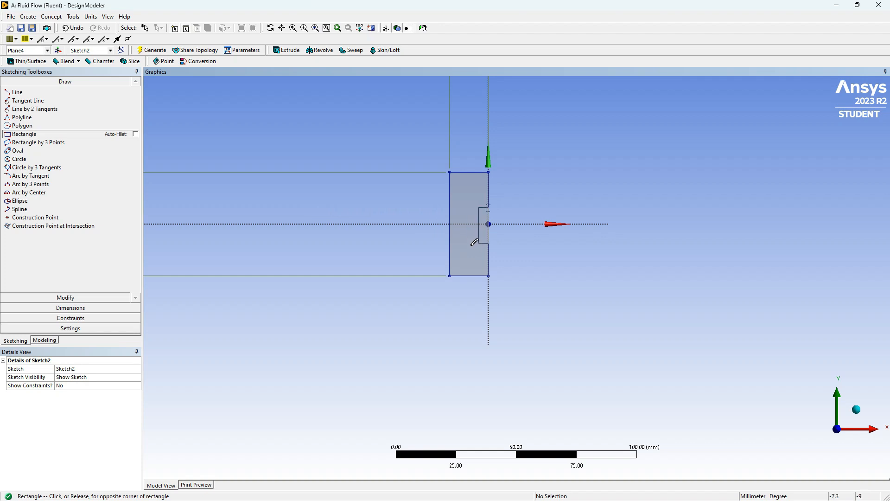
left_click(474, 247)
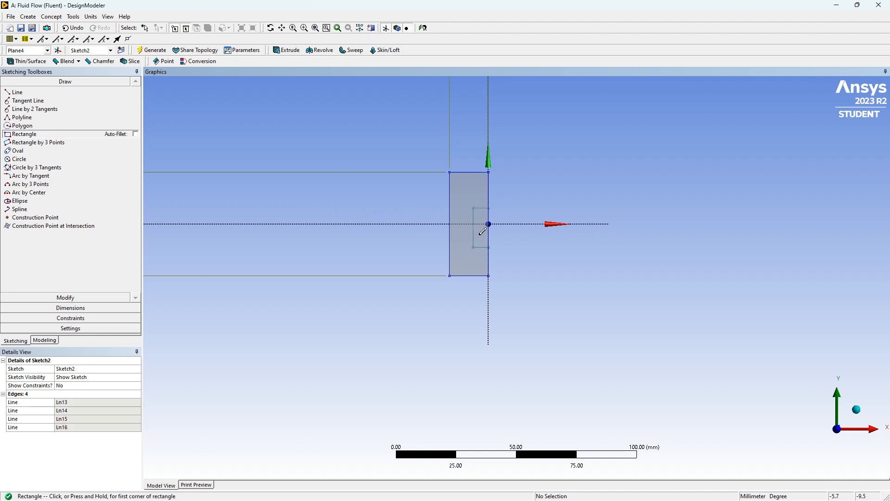
- Dimension the width and height of the inner rectangle in Sketch2
left_click(62, 307)
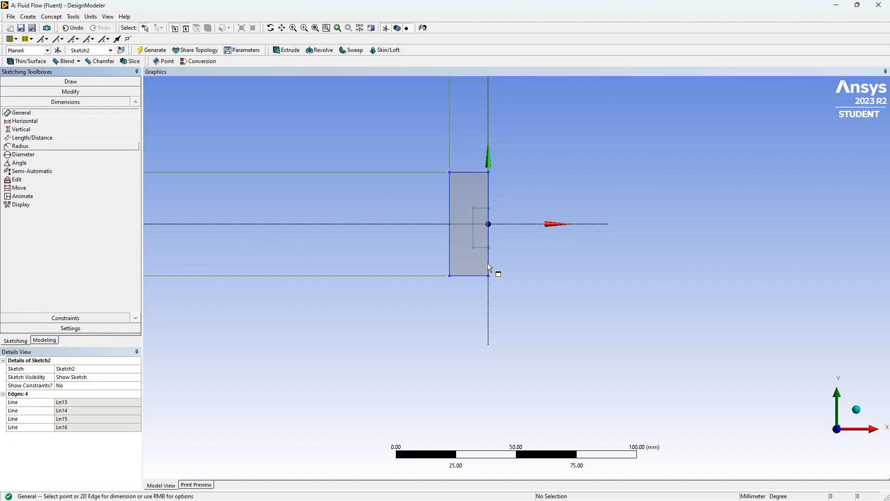
left_click(483, 208)
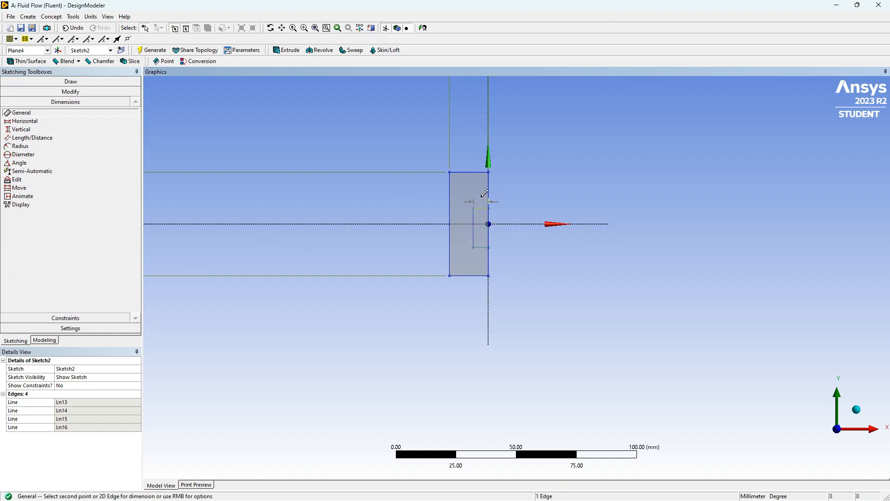
left_click(484, 193)
left_click(473, 233)
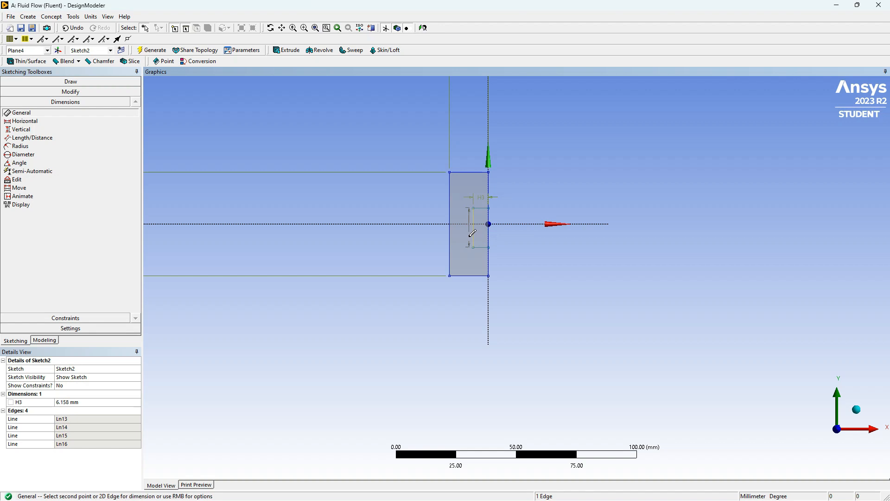
left_click(469, 239)
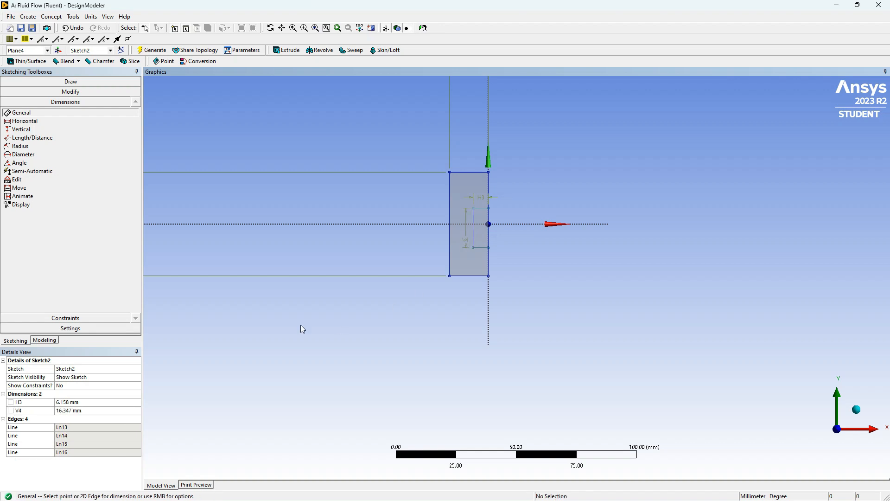
- Set the inner rectangle's width to 1 mm and its height to 10 mm
left_click(74, 402)
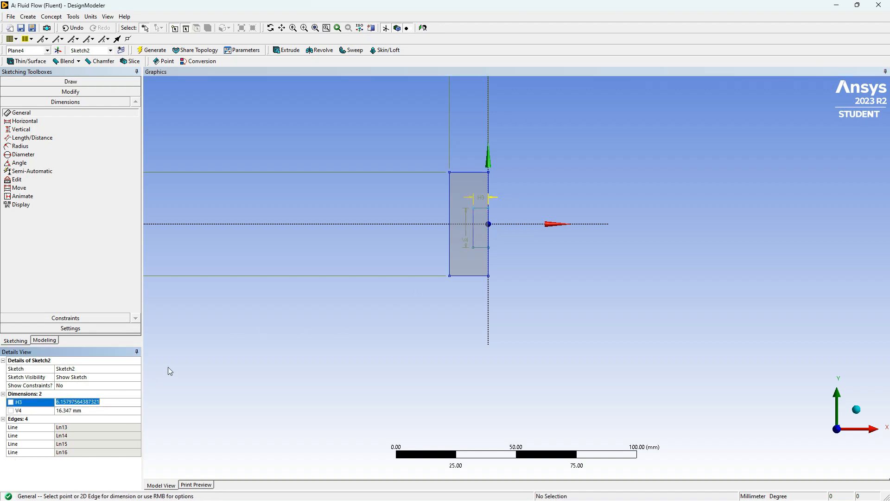
type("1")
left_click(70, 410)
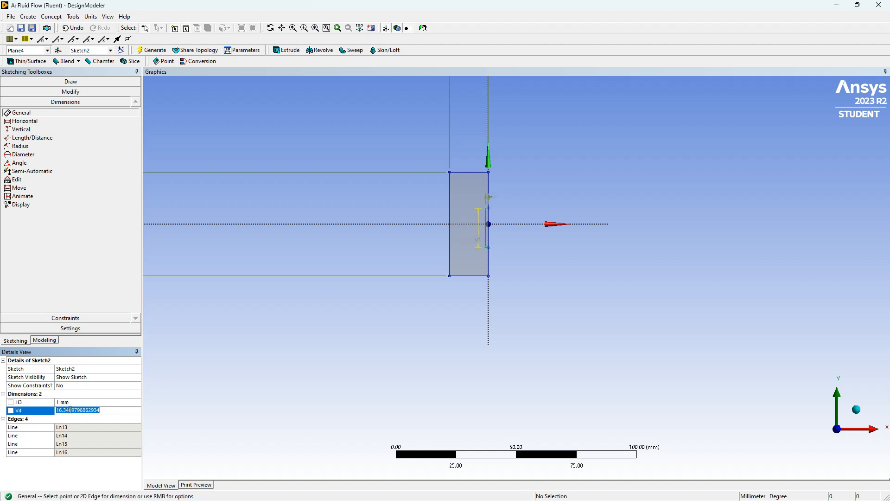
type("10")
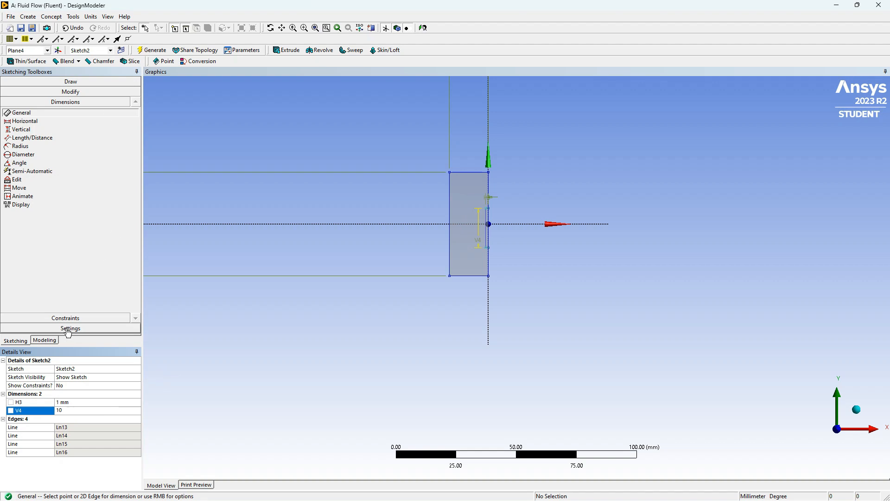
- Apply a Symmetry constraint to the inner rectangle's two short horizontal edges about the horizontal axis
left_click(70, 318)
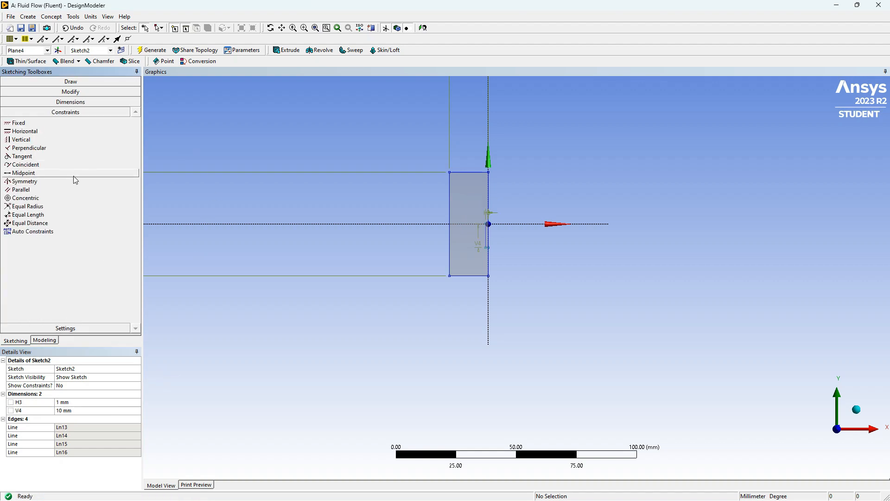
left_click(76, 182)
scroll(502, 225, "up", 5)
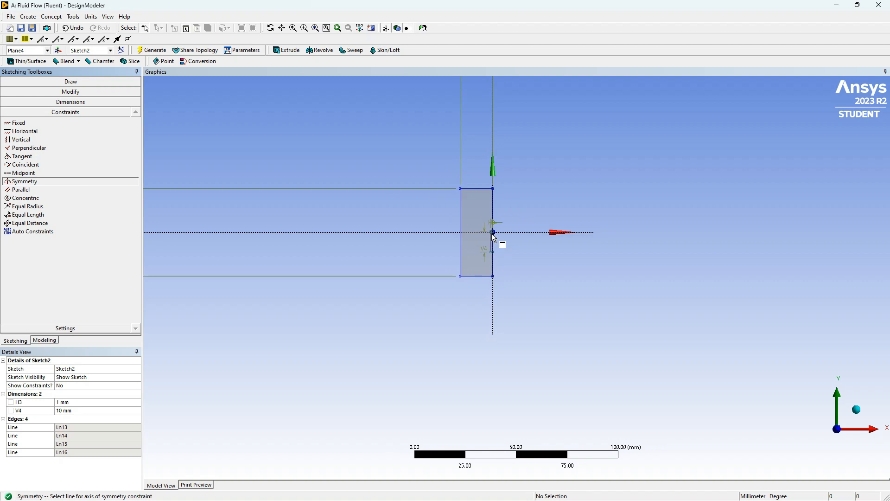
scroll(453, 158, "up", 3)
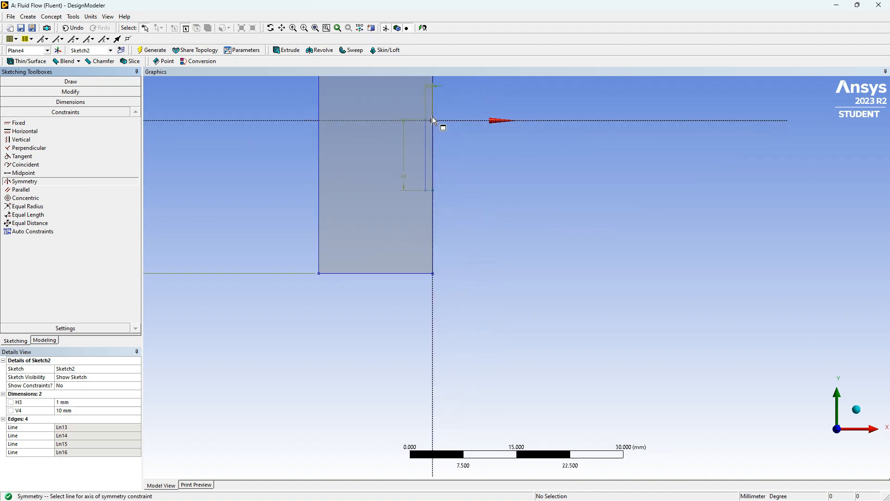
mouse_move(444, 135)
middle_mouse_down("ctrl")
mouse_move(445, 209)
mouse_move(491, 320)
middle_mouse_up("ctrl")
scroll(490, 320, "up", 1)
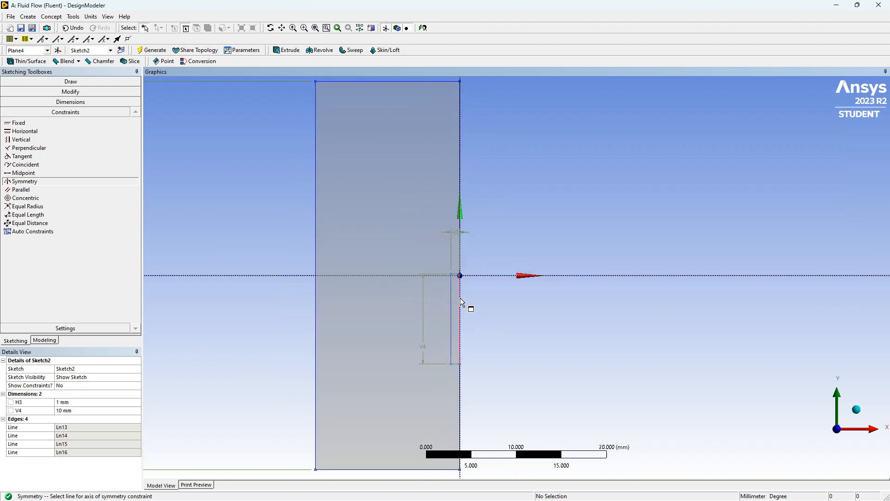
scroll(461, 301, "up", 2)
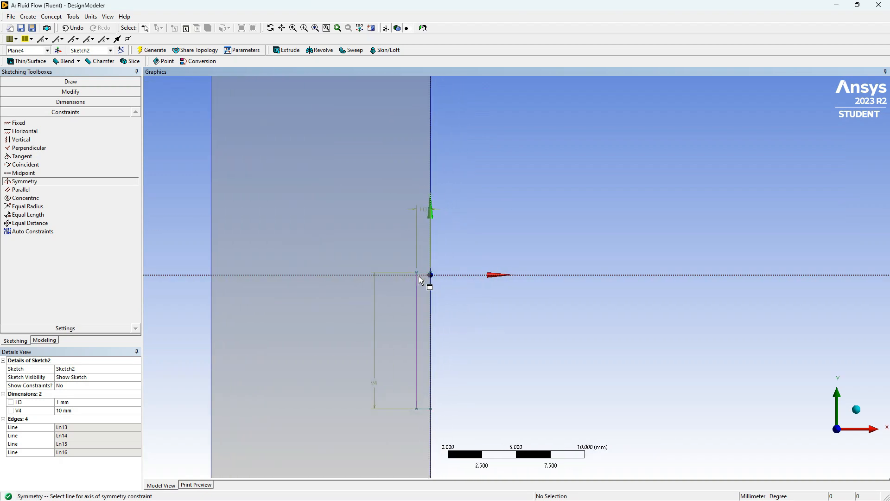
left_click(423, 276)
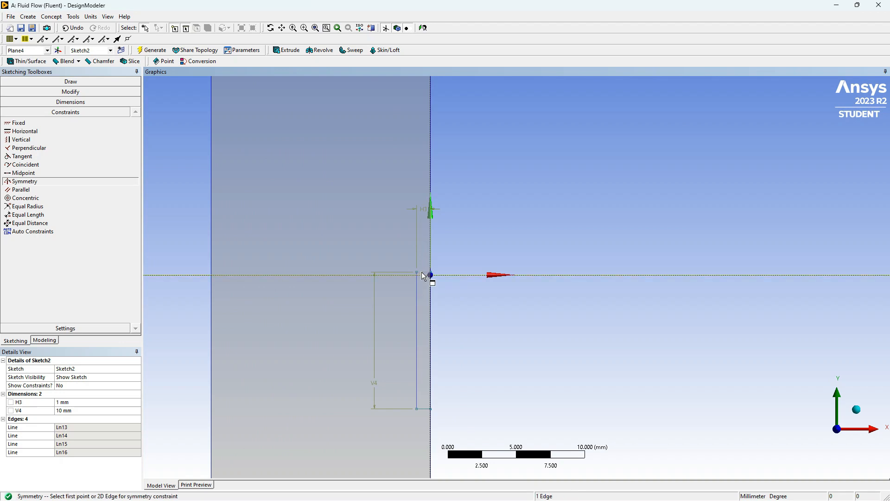
scroll(425, 273, "up", 2)
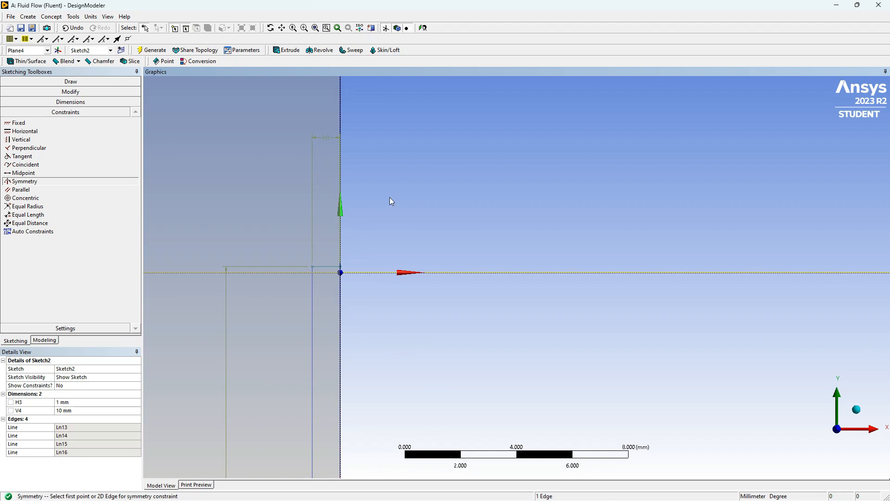
scroll(421, 183, "down", 3)
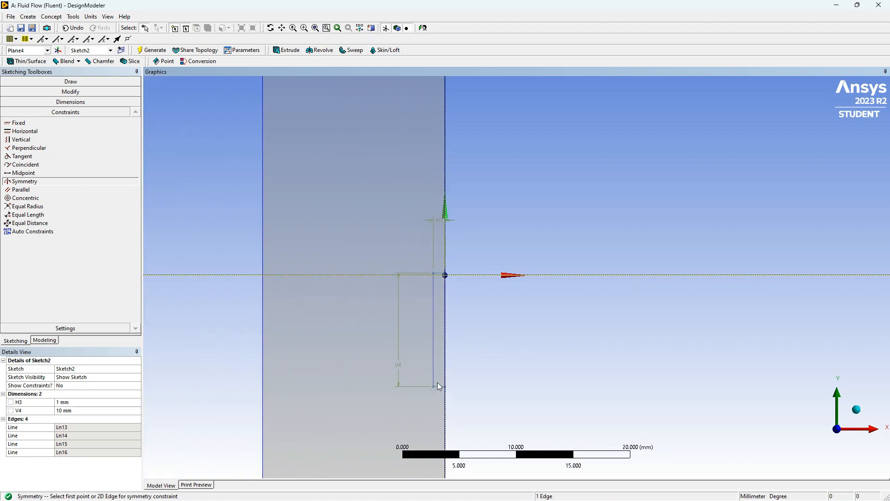
left_click(440, 389)
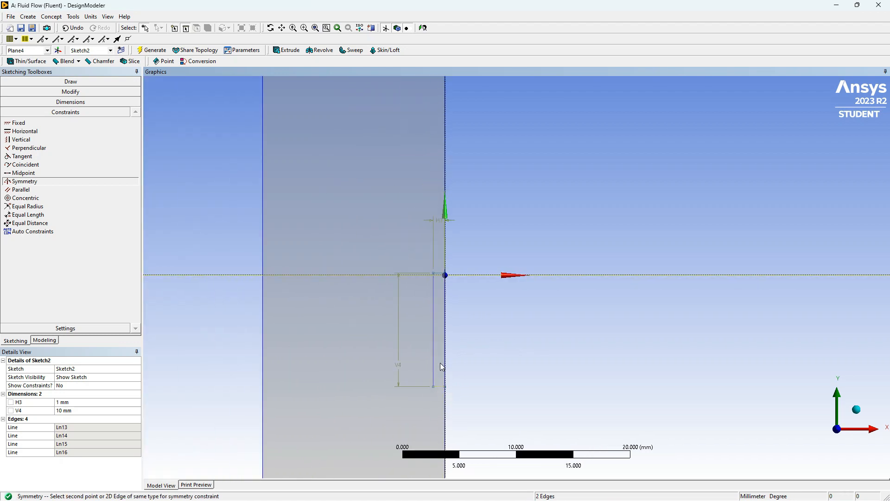
scroll(450, 273, "down", 1)
scroll(449, 279, "up", 4)
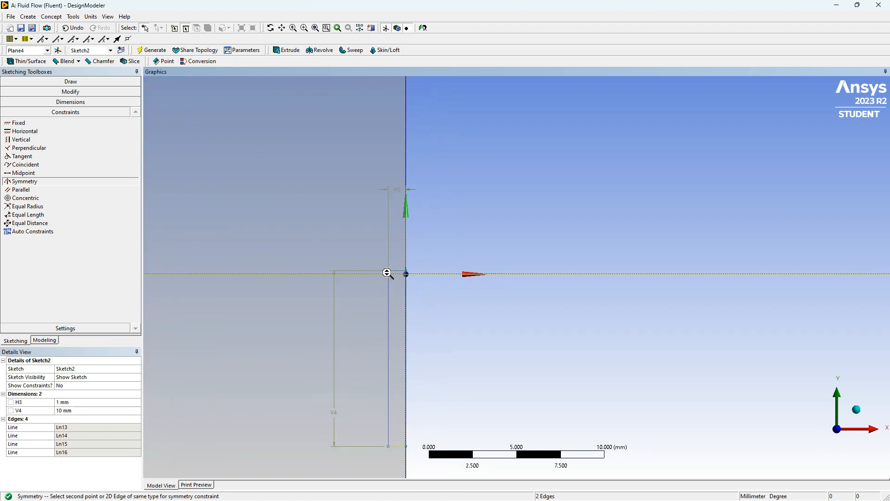
left_click(318, 267)
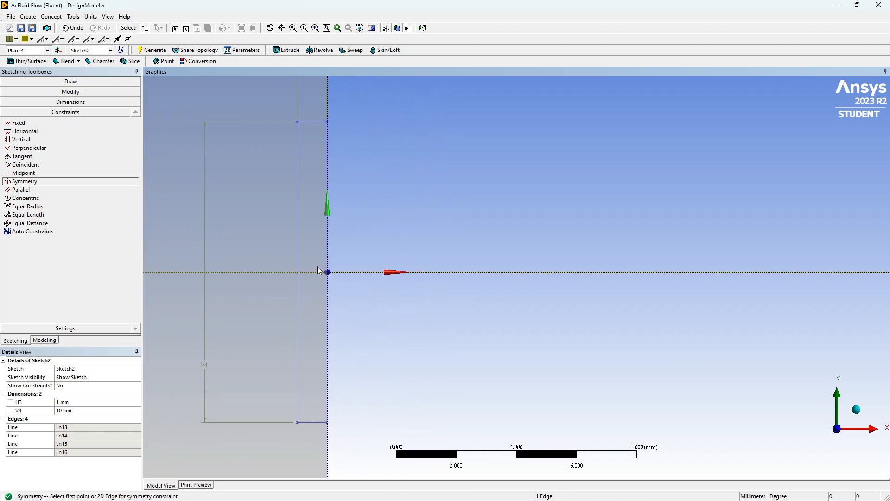
scroll(550, 239, "down", 8)
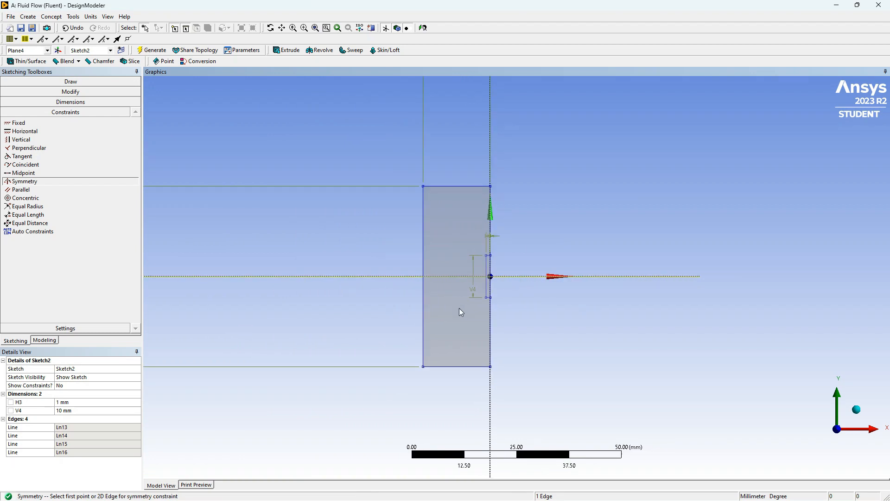
- Leave sketching mode, create a surface from Sketch2 with the operation set to Add Frozen, and generate it
left_click(44, 340)
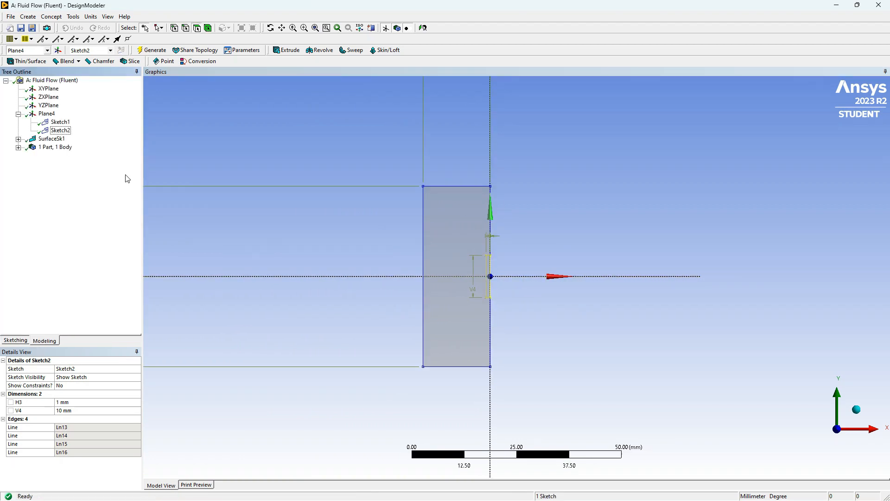
left_click(51, 16)
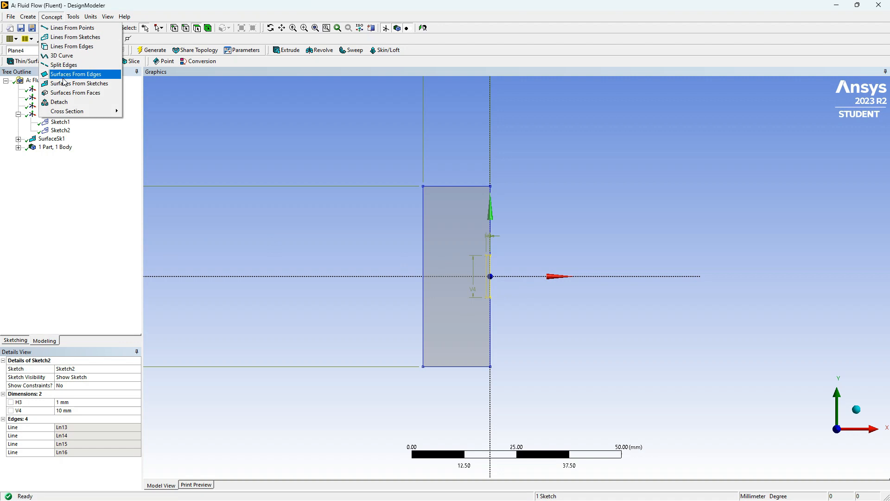
left_click(81, 86)
left_click(61, 131)
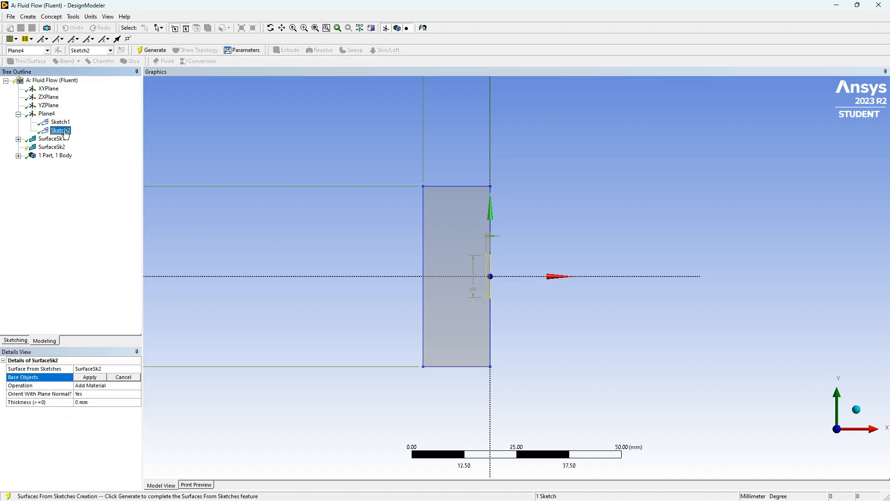
left_click(90, 377)
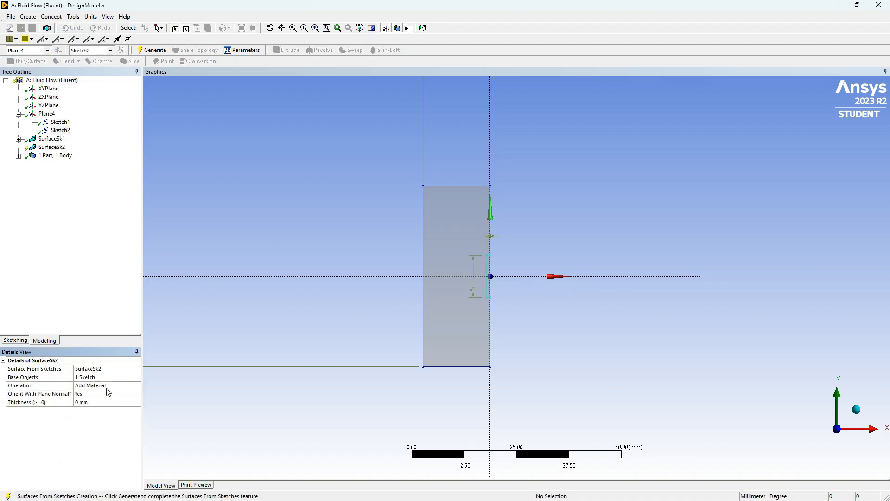
left_click(132, 386)
left_click(137, 386)
left_click(119, 397)
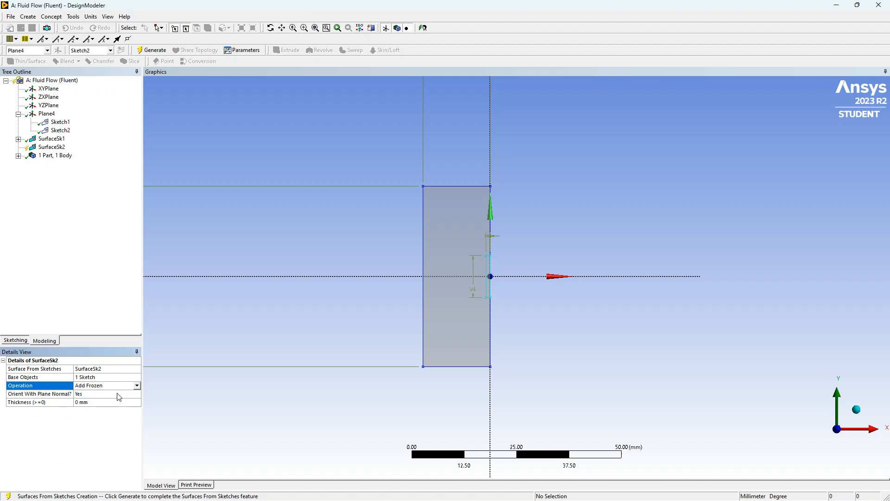
key("F5")
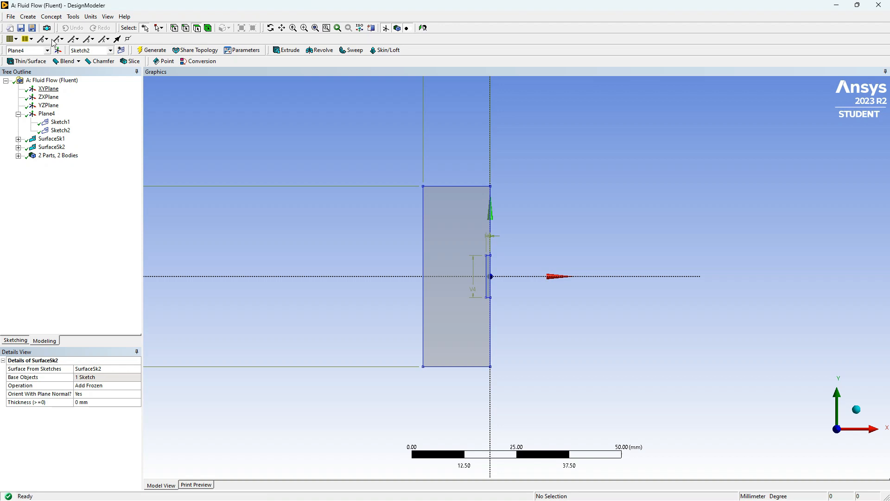
- Add a Boolean feature with the Subtract operation and assign the large surface body as its target
left_click(28, 17)
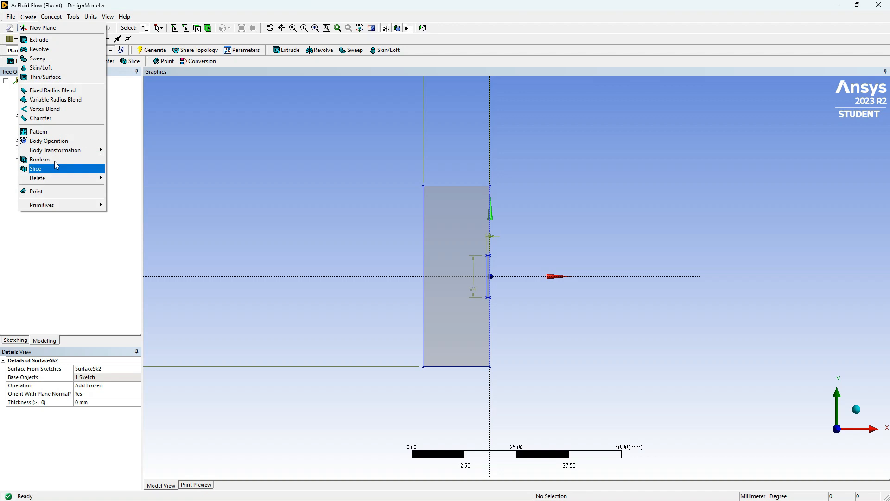
left_click(39, 159)
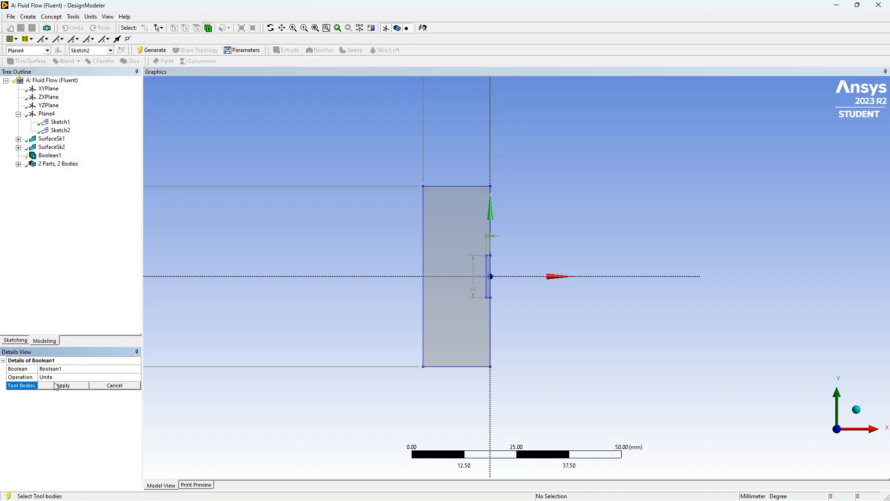
left_click(128, 376)
left_click(138, 379)
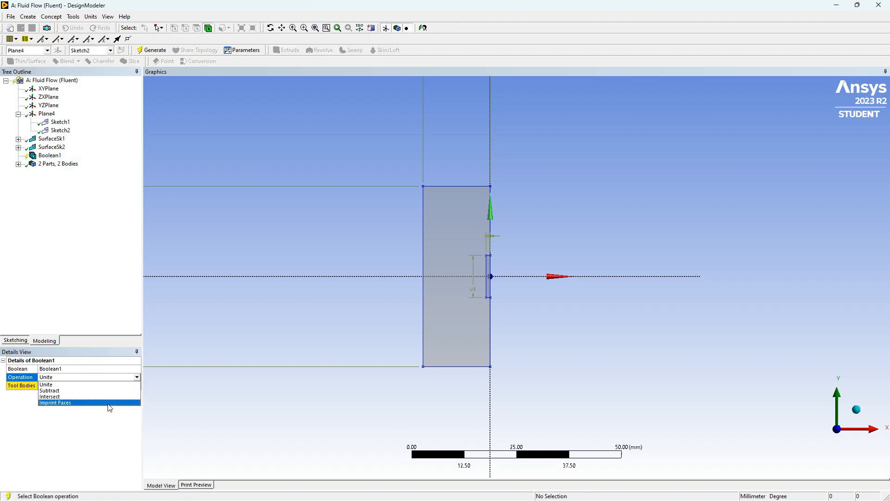
left_click(112, 393)
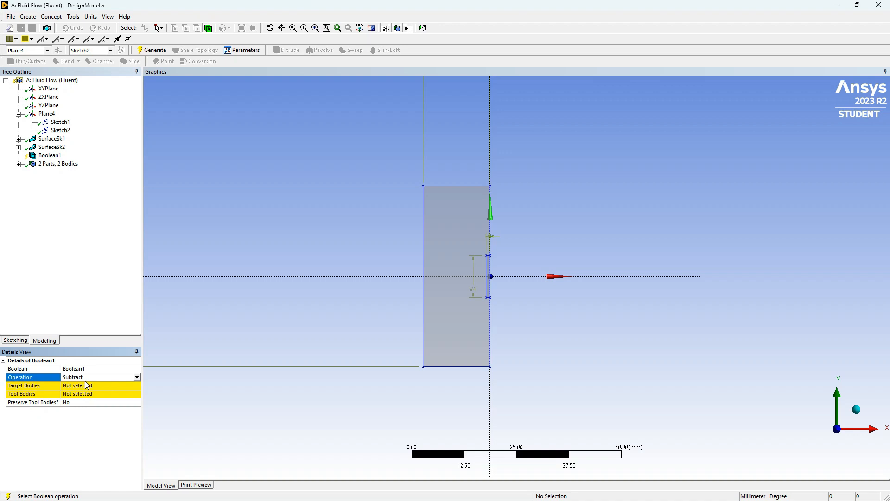
left_click(115, 388)
left_click(463, 216)
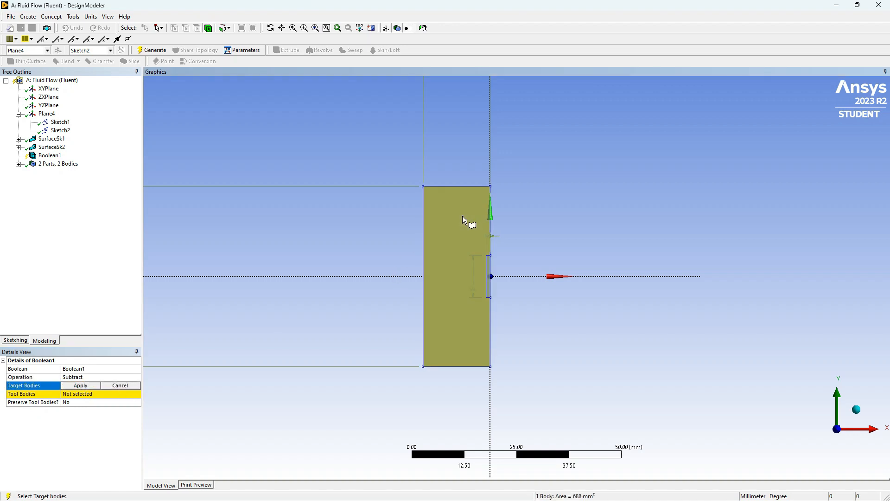
left_click(81, 386)
- Assign the small inner surface body as the Boolean's tool body, set Preserve Tool Bodies to Yes, and generate the feature
left_click(18, 164)
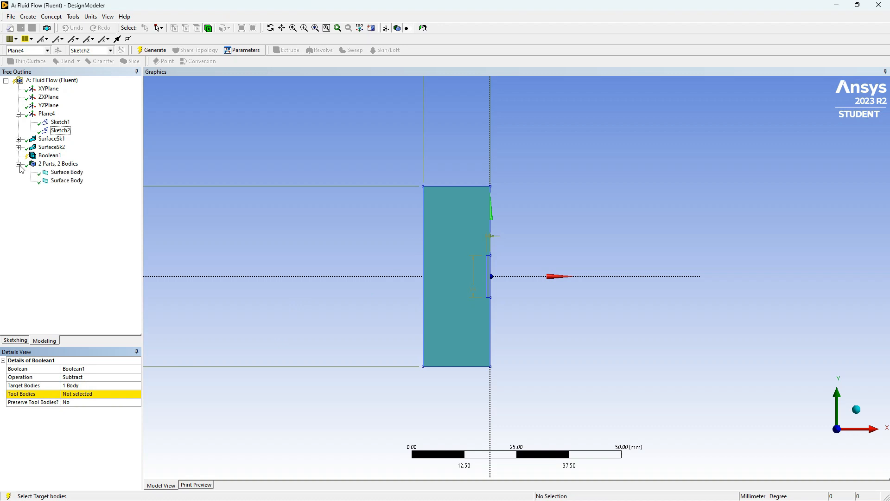
left_click(84, 395)
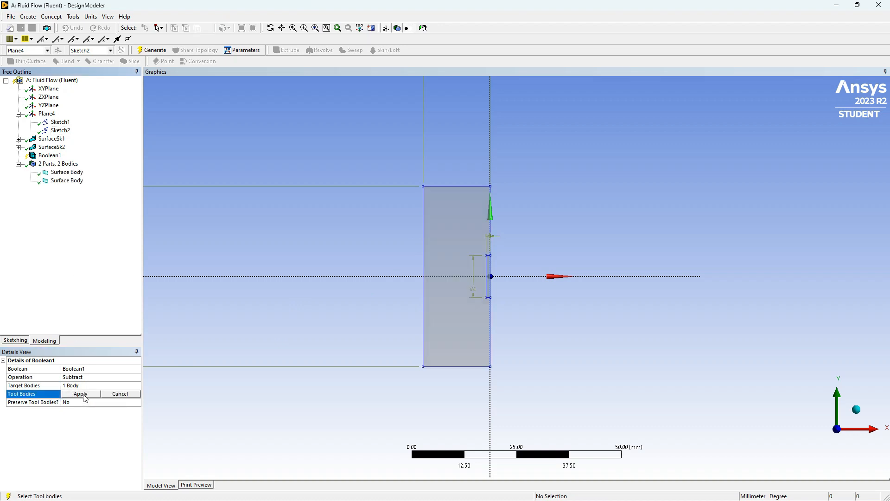
left_click(68, 181)
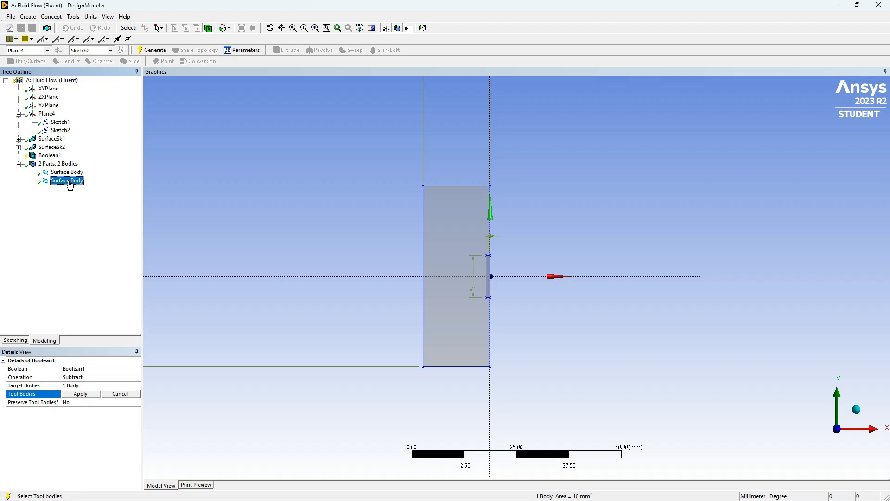
left_click(80, 394)
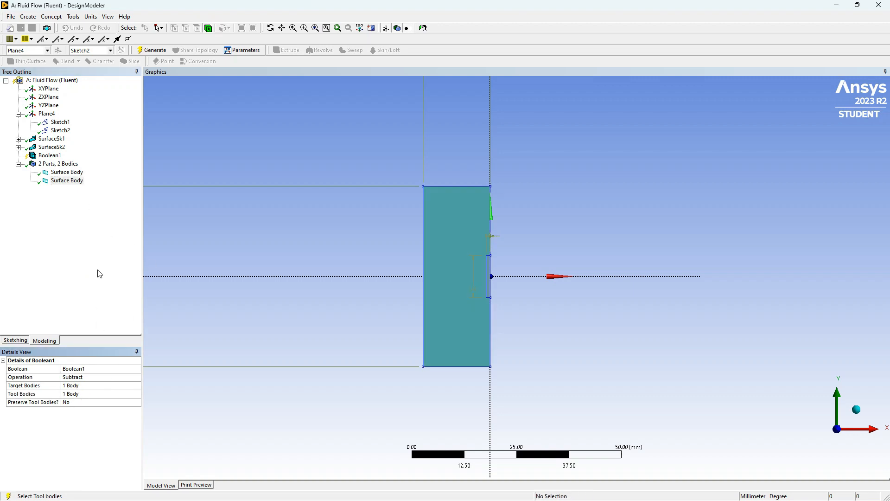
left_click(91, 402)
left_click(136, 402)
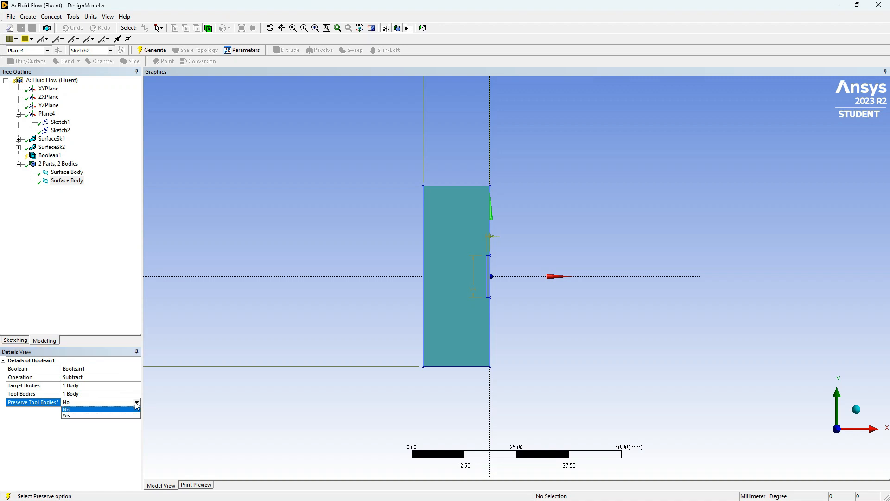
left_click(111, 416)
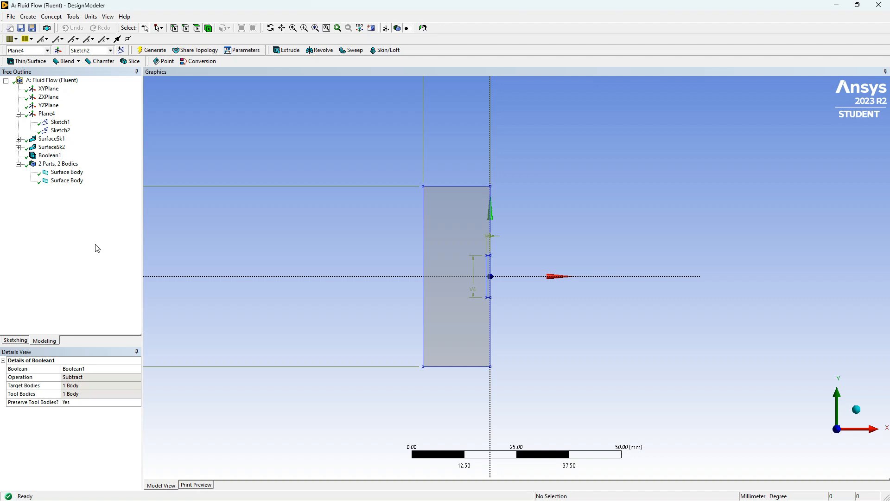
- Add a Share Topology feature for the two surface bodies and generate it
left_click(190, 51)
left_click(62, 180, "shift")
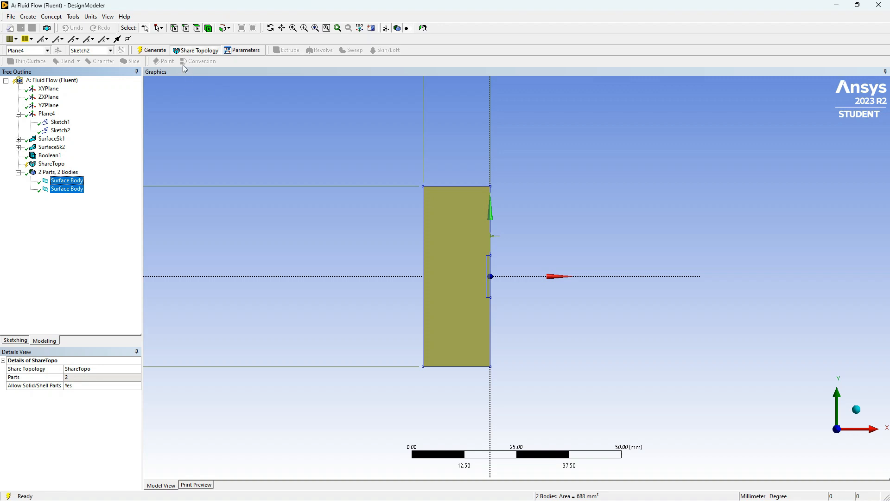
left_click(153, 51)
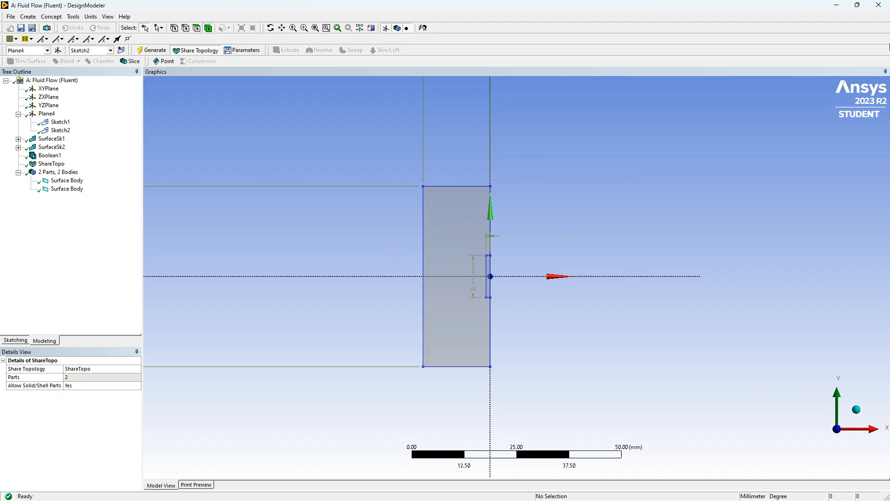
- Close the geometry editor and duplicate the Fluid Flow (Fluent) system in the Workbench project
left_click(878, 4)
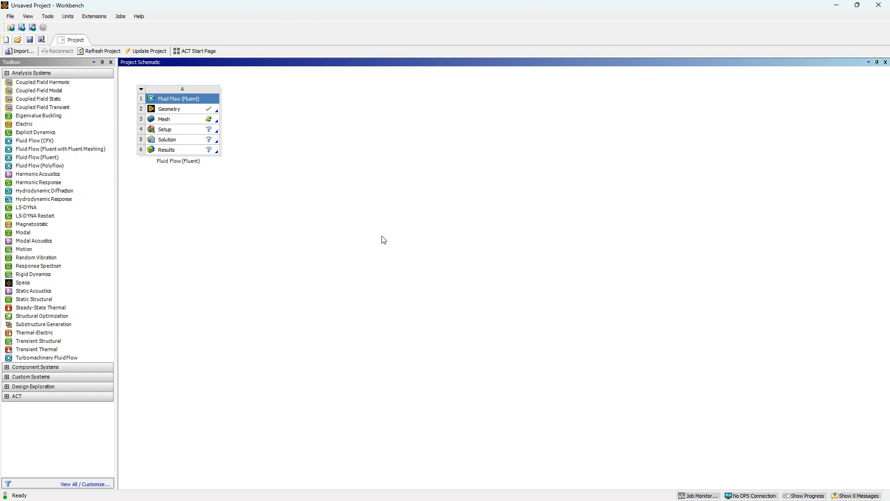
right_click(180, 97)
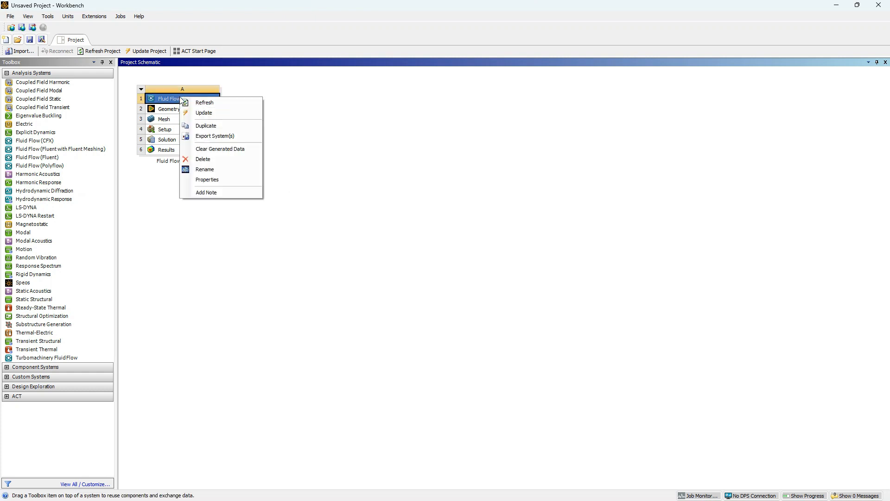
left_click(221, 125)
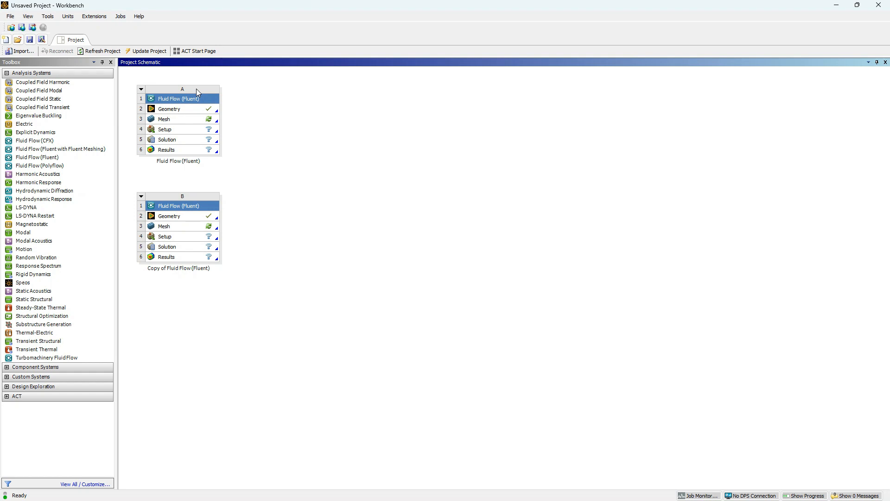
- Rename the original Fluid Flow (Fluent) system as Unstructured Mesh
right_click(180, 98)
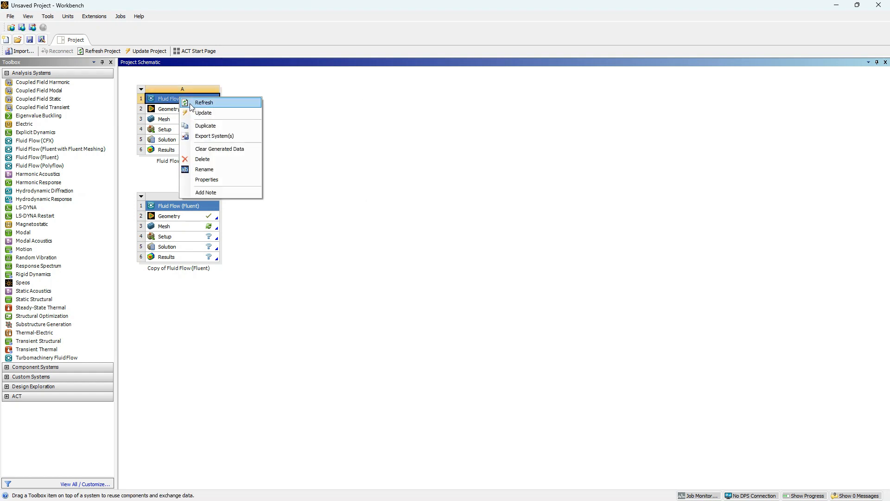
left_click(219, 169)
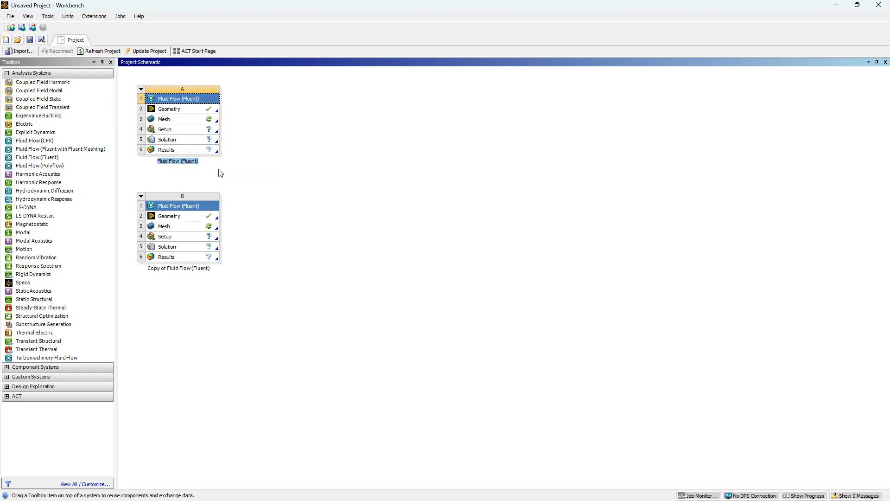
right_click(188, 98)
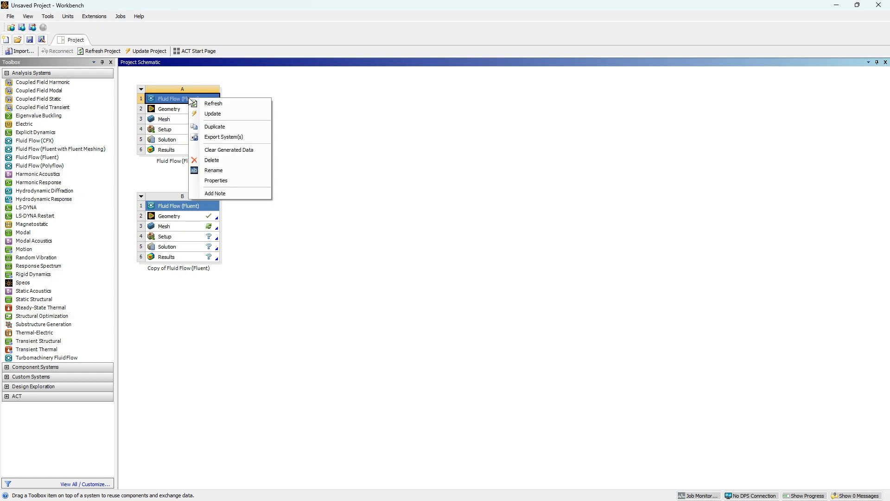
left_click(214, 170)
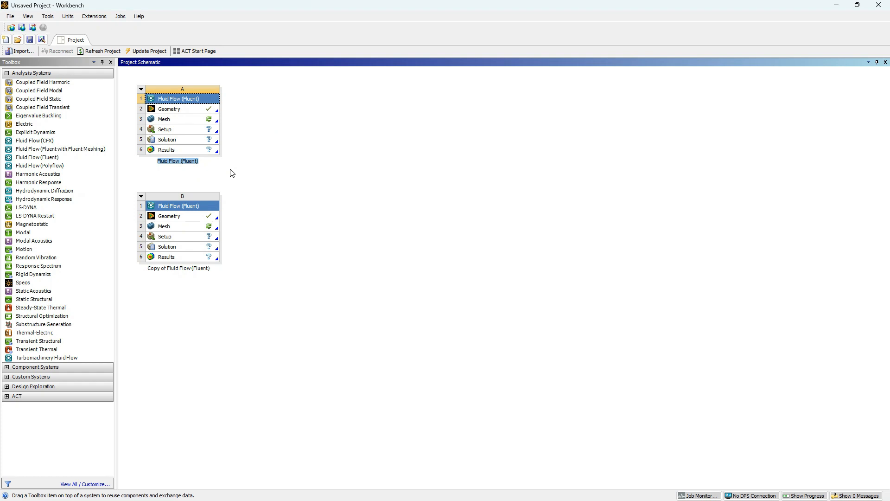
type("Unstructured Mesh")
left_click(170, 266)
- Rename the duplicated Fluid Flow (Fluent) system as Structured Mesh
right_click(202, 209)
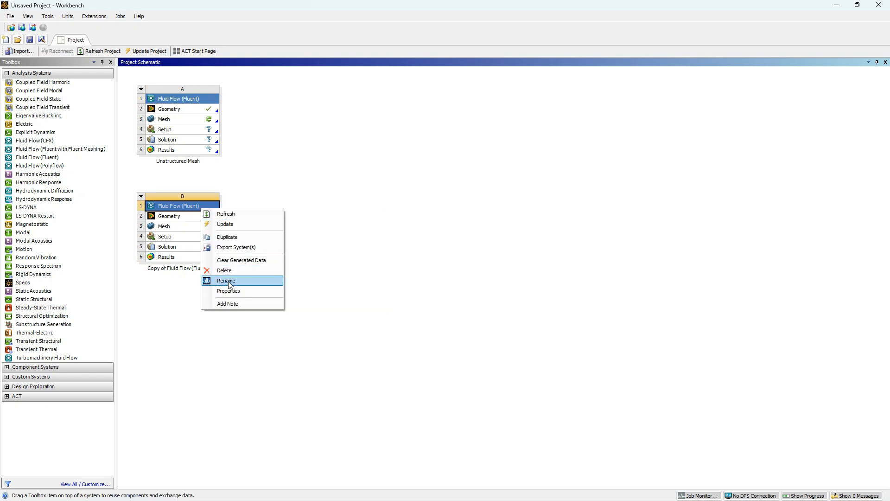
left_click(229, 281)
type("Structured Mesh")
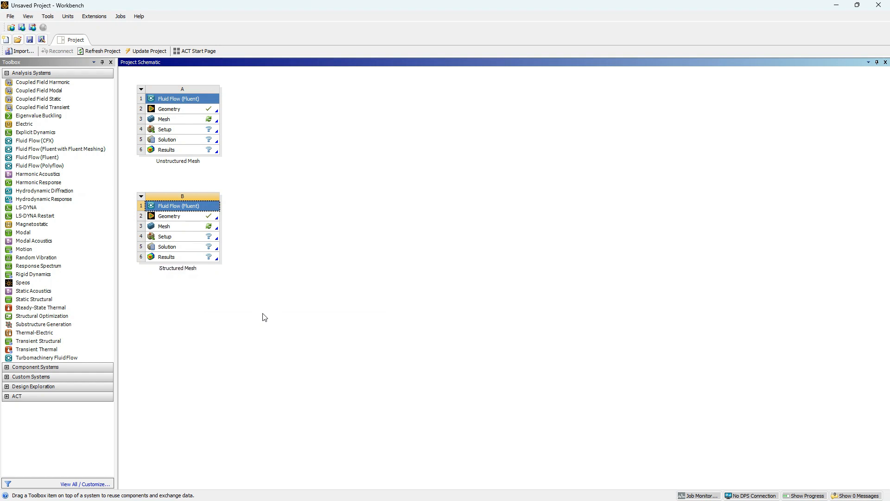
- Open the mesh of the Unstructured Mesh system in Meshing and set the global element size to 0.00024 m
left_click(202, 124)
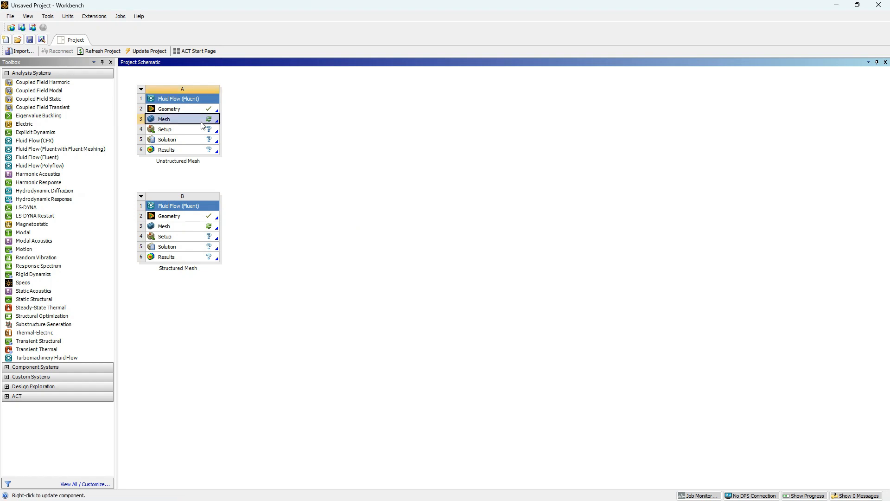
double_click(189, 122)
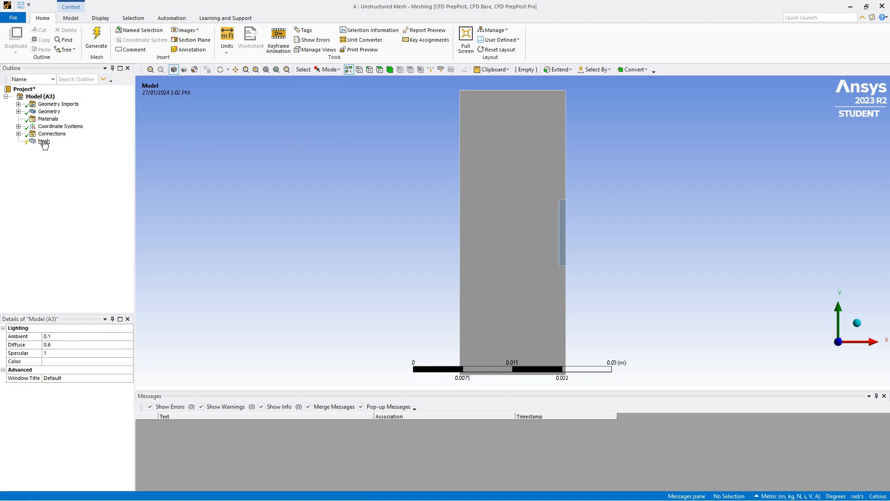
left_click(44, 142)
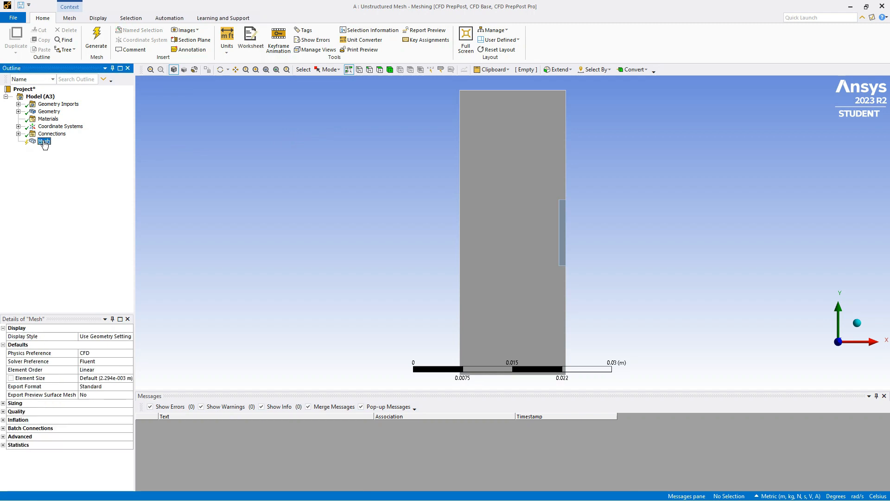
left_click(115, 379)
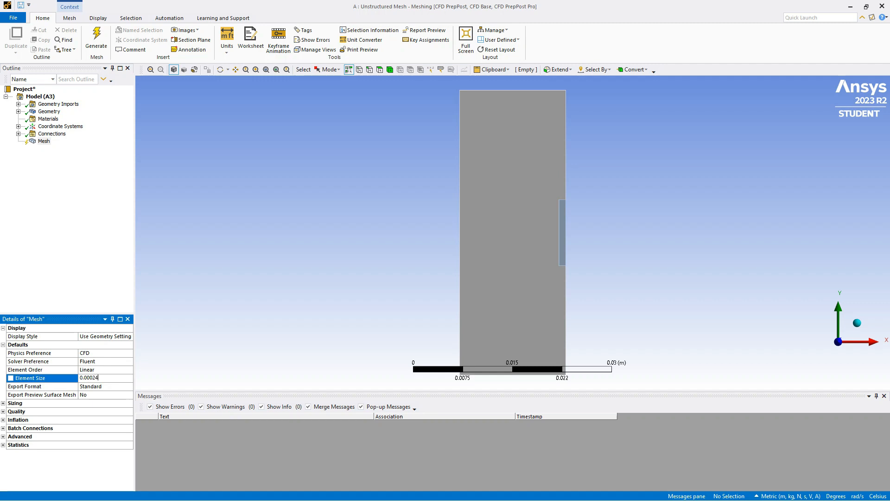
key("Return")
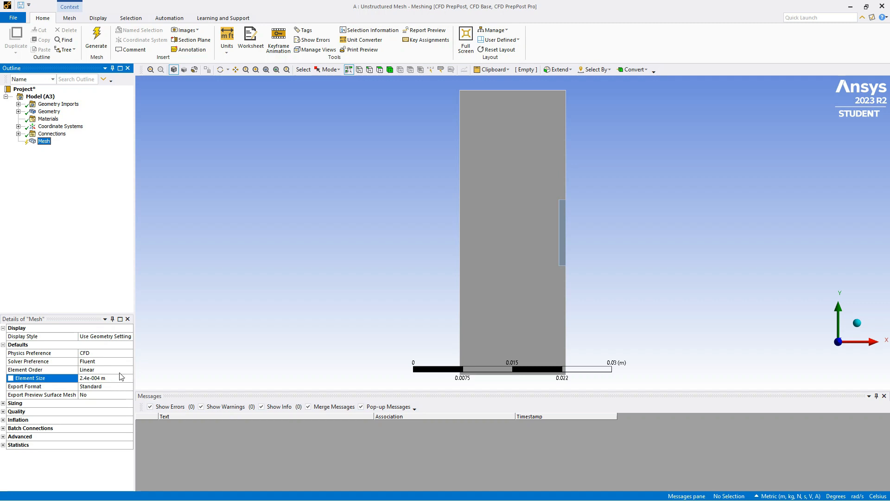
- Hide the small inner surface body
left_click(18, 111)
right_click(65, 126)
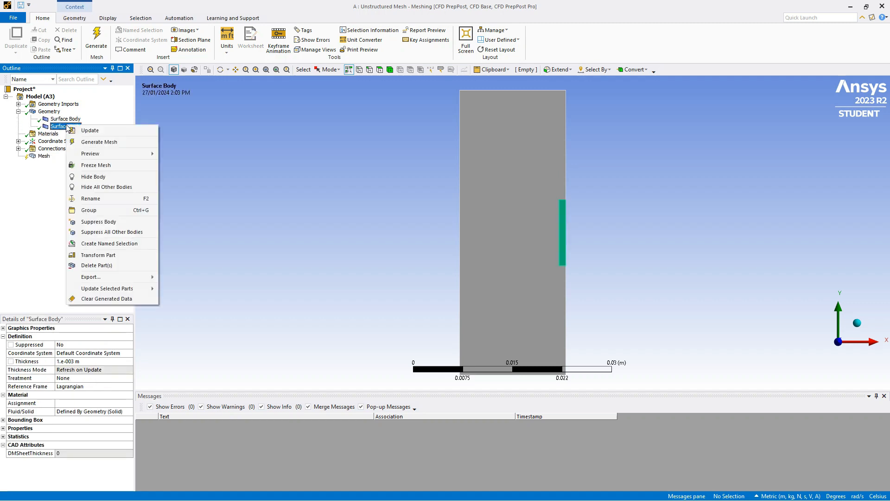
left_click(88, 177)
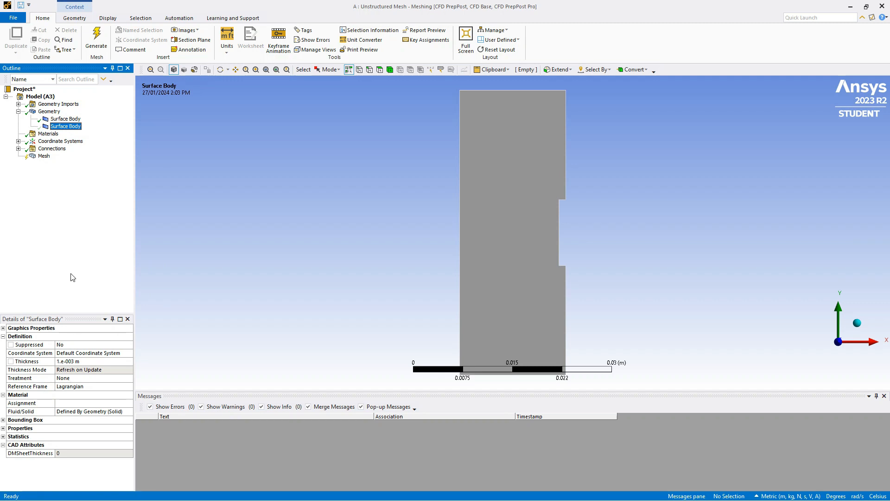
- Insert an Inflation control on the mesh and scope its geometry to the large notched face
right_click(44, 156)
mouse_move(114, 160)
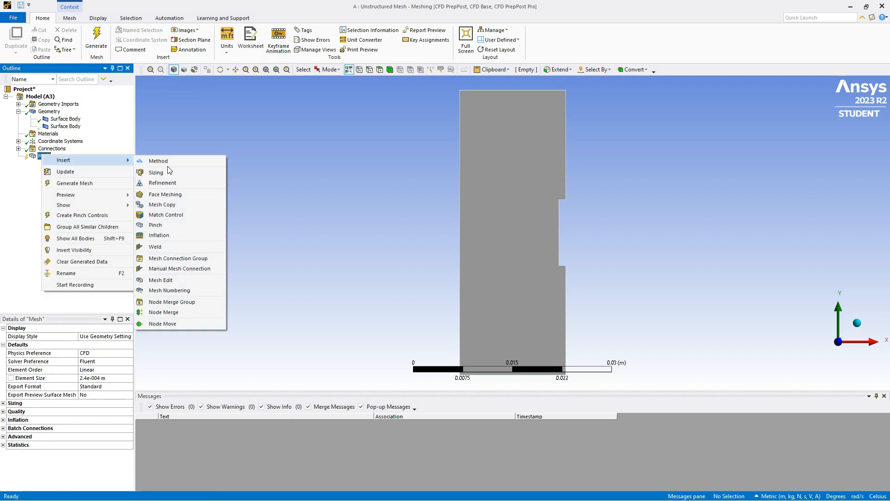
left_click(159, 235)
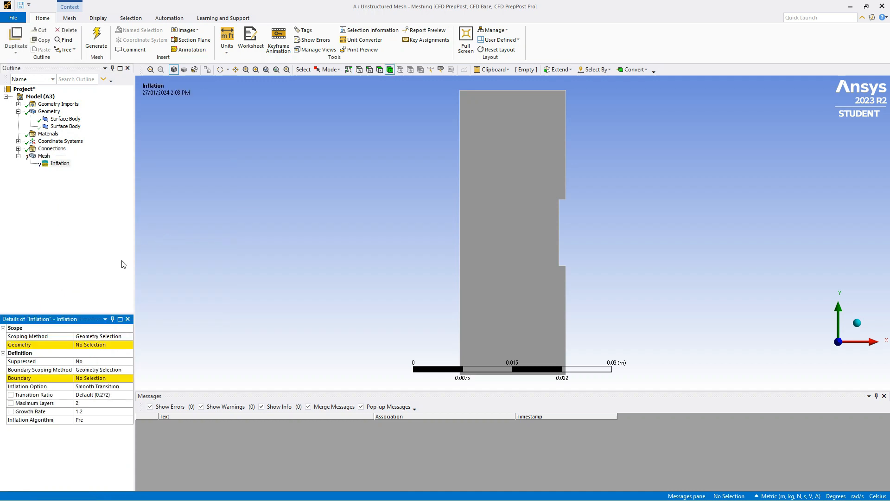
left_click(94, 346)
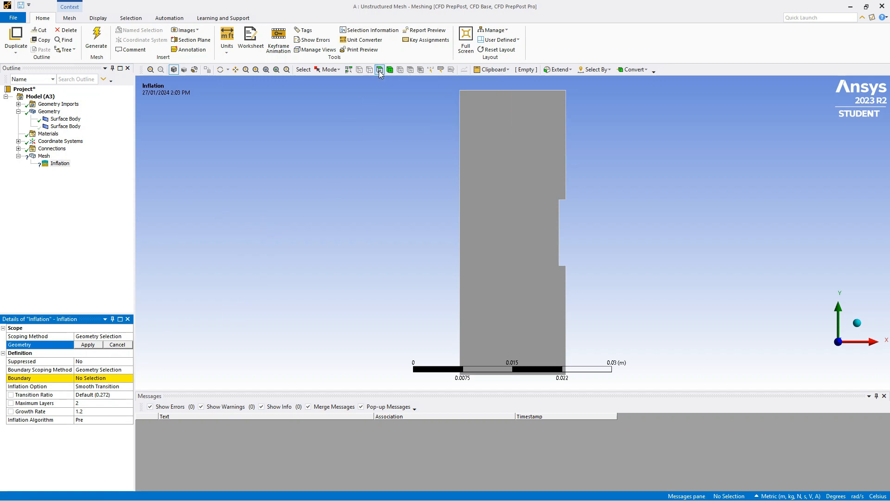
left_click(379, 70)
left_click(493, 158)
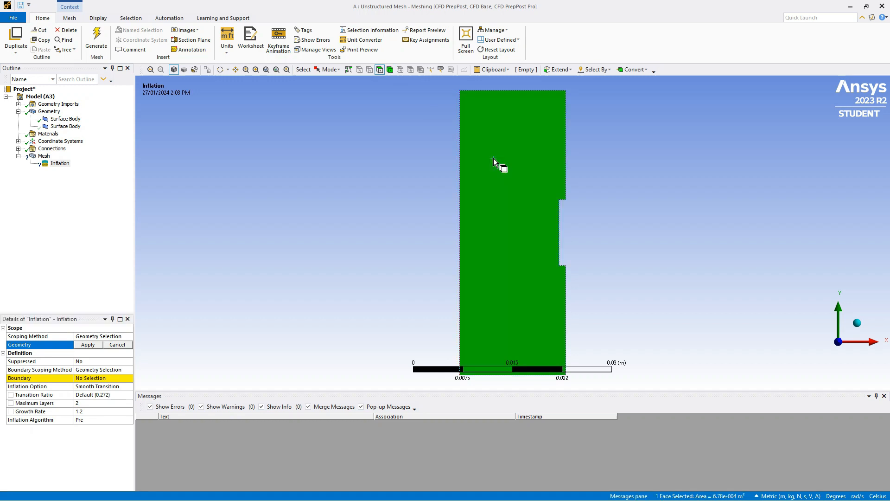
left_click(88, 344)
- Scope the inflation boundary to the notched face's top, left and right outer edges and the three notch edges
left_click(114, 379)
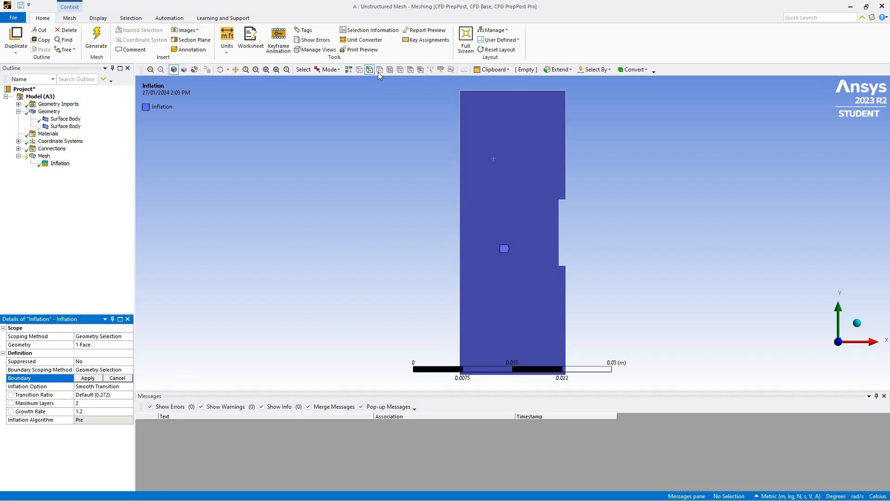
left_click(486, 91)
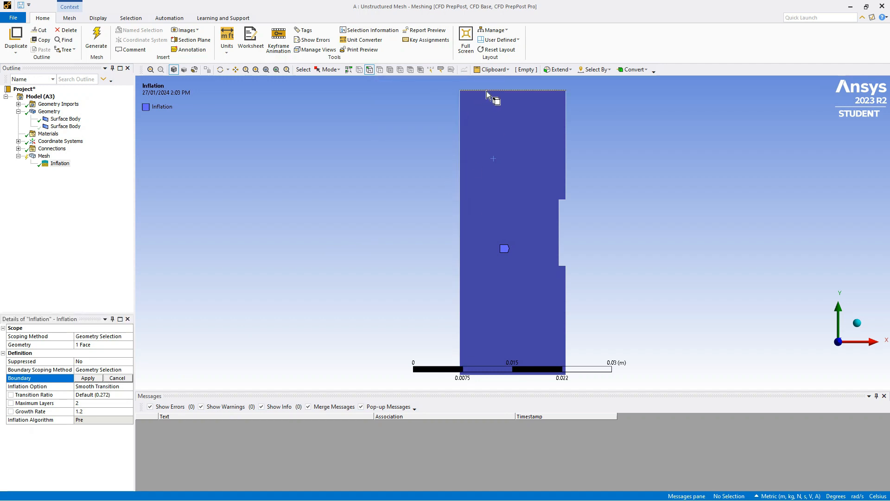
left_click(459, 136, "ctrl")
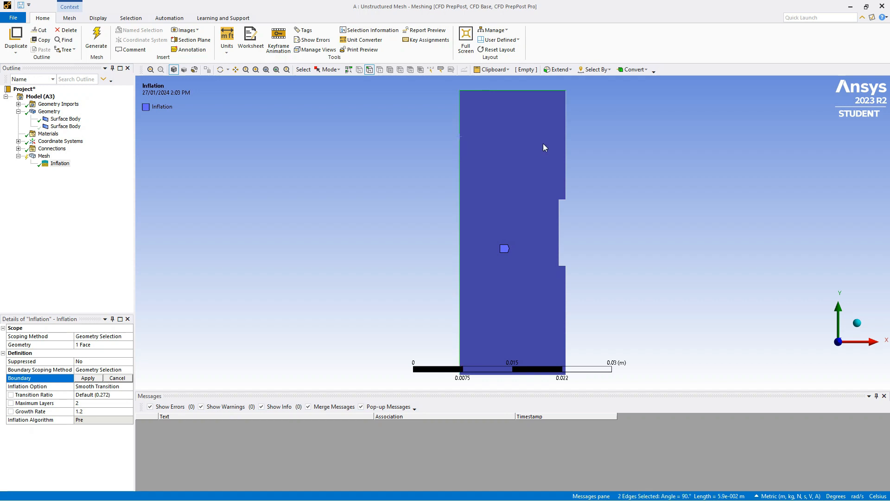
left_click(566, 130, "ctrl")
left_click(562, 199, "ctrl")
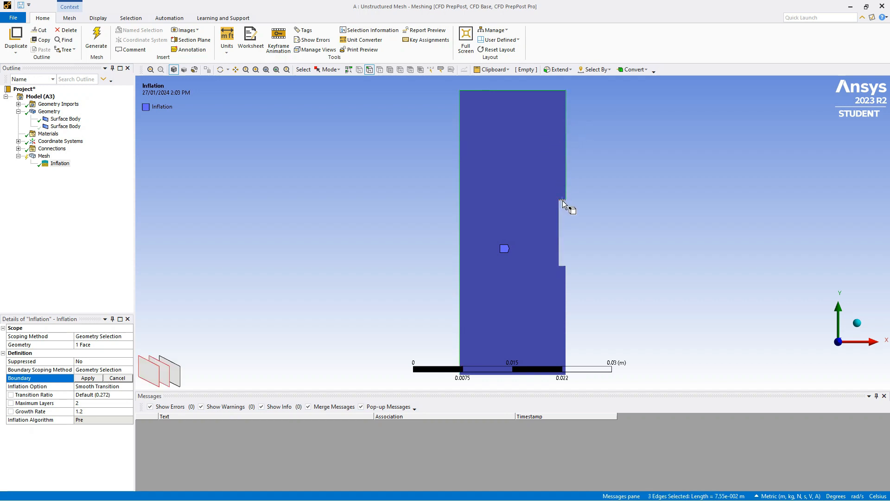
left_click(558, 217, "ctrl")
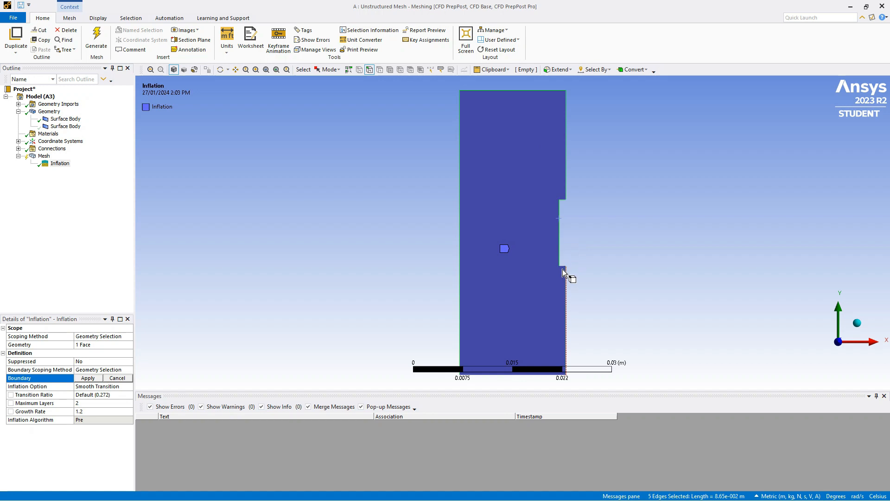
left_click(563, 268, "ctrl")
left_click(566, 272, "ctrl")
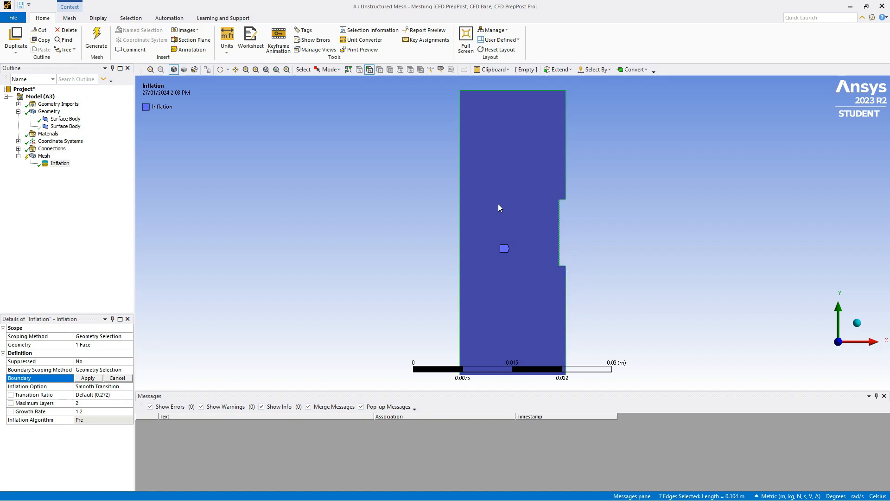
scroll(488, 171, "up", 5)
scroll(493, 175, "down", 8)
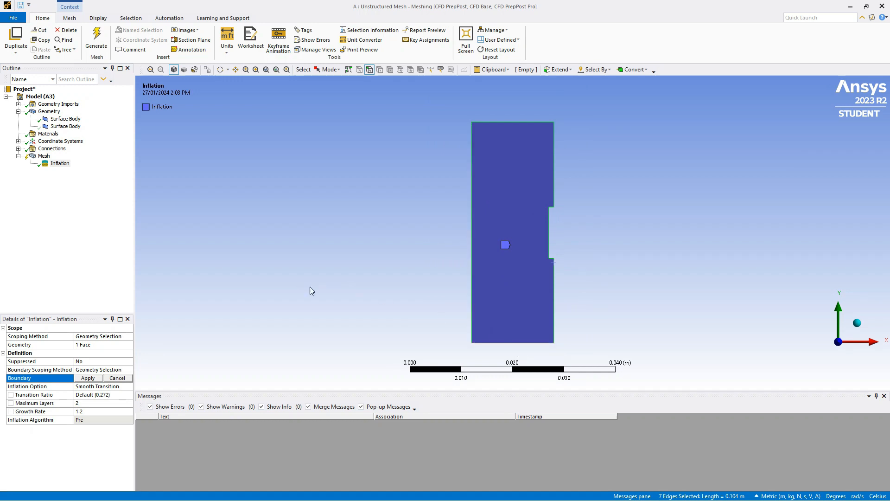
left_click(95, 378)
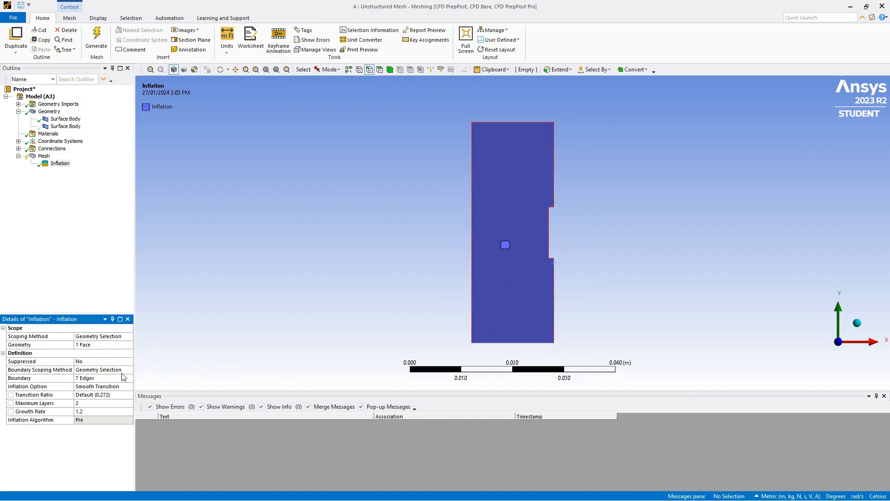
- Add the notched face's bottom edge to the inflation boundary selection
left_click(97, 378)
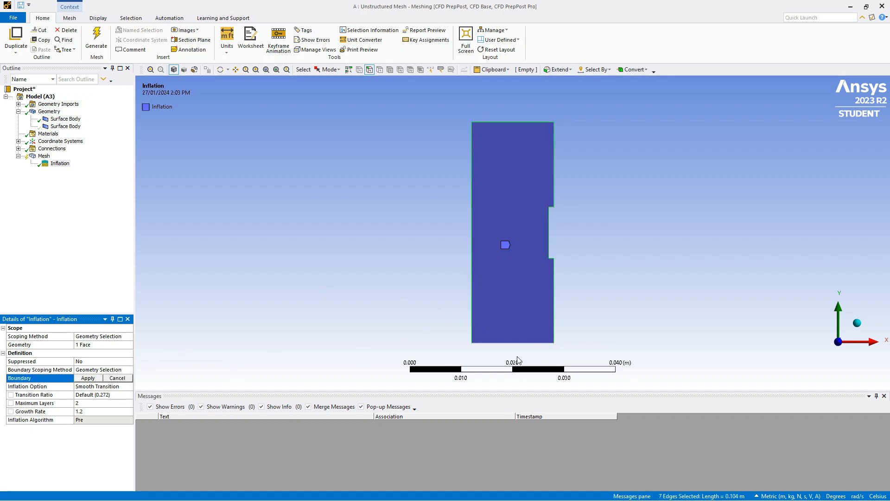
left_click(521, 342, "ctrl")
left_click(93, 379)
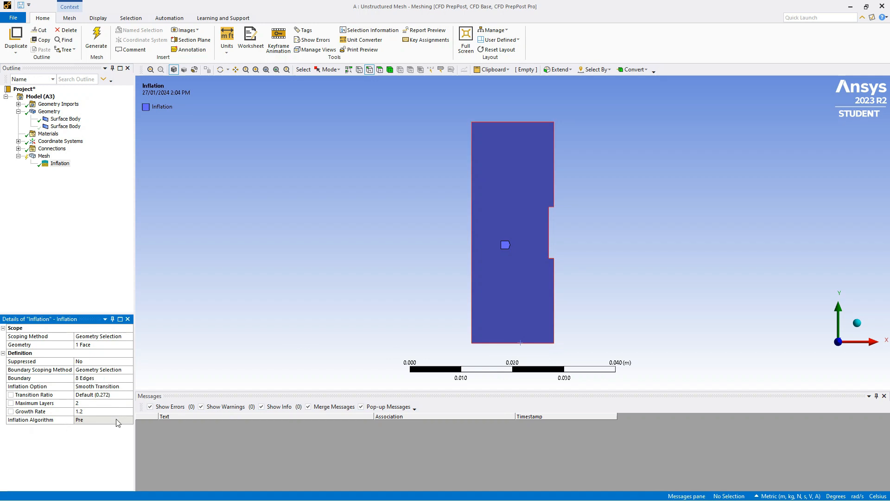
- Set the inflation transition ratio to 0.77 and the maximum layers to 15, and generate the mesh
left_click(98, 395)
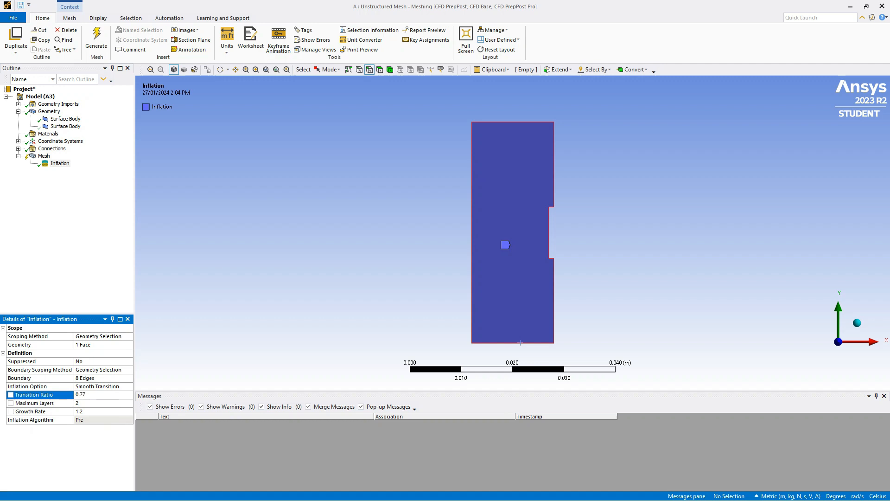
left_click(77, 402)
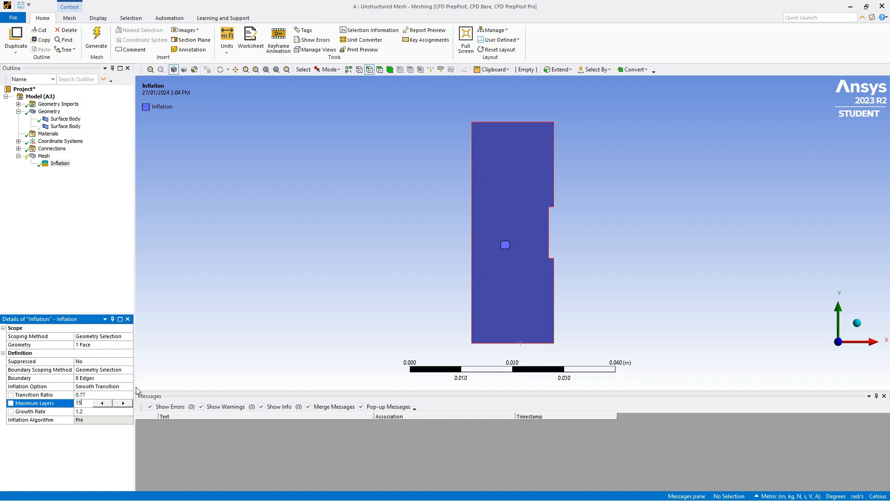
left_click(81, 277)
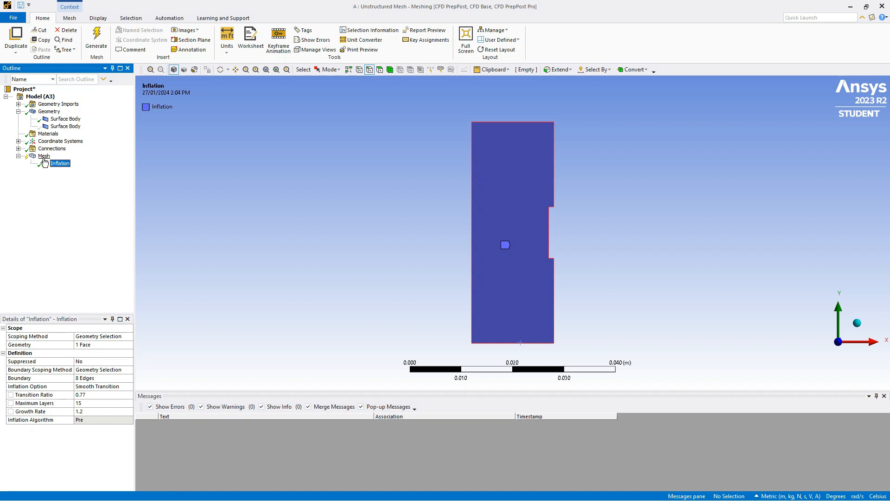
left_click(96, 39)
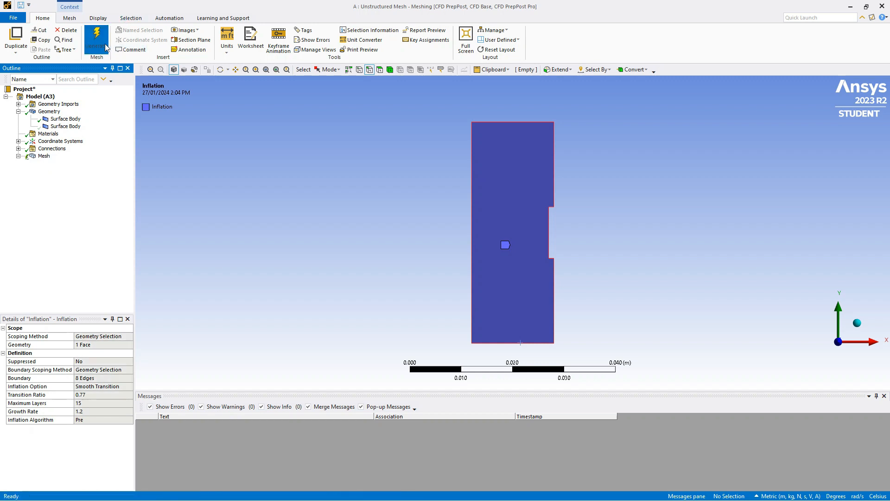
- Try to update the mesh of the Unstructured Mesh system, and return to the Meshing window
left_click(42, 158)
right_click(41, 157)
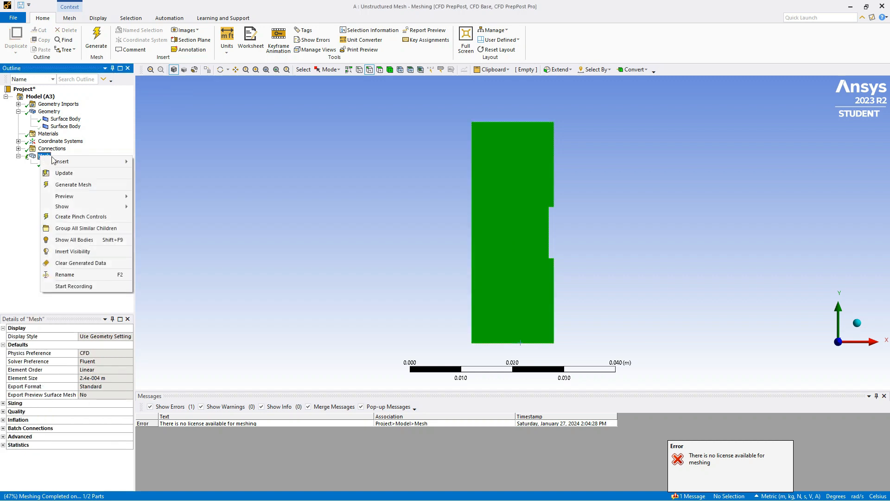
left_click(71, 174)
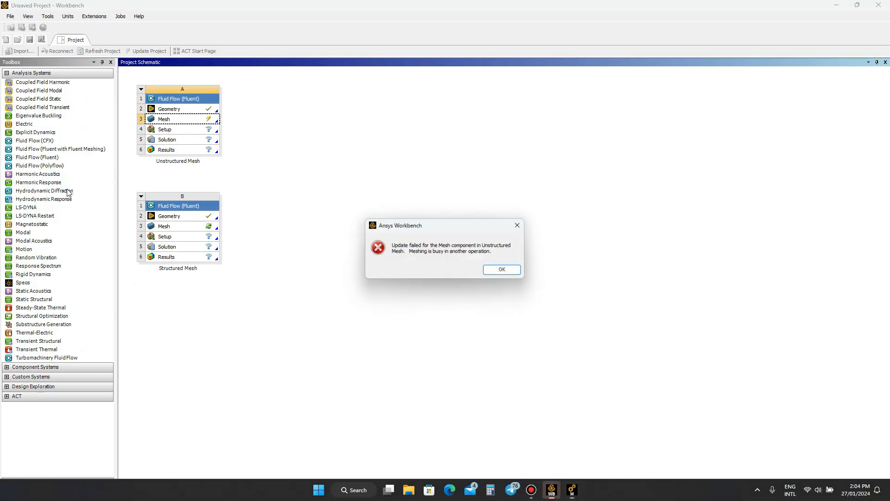
left_click(504, 269)
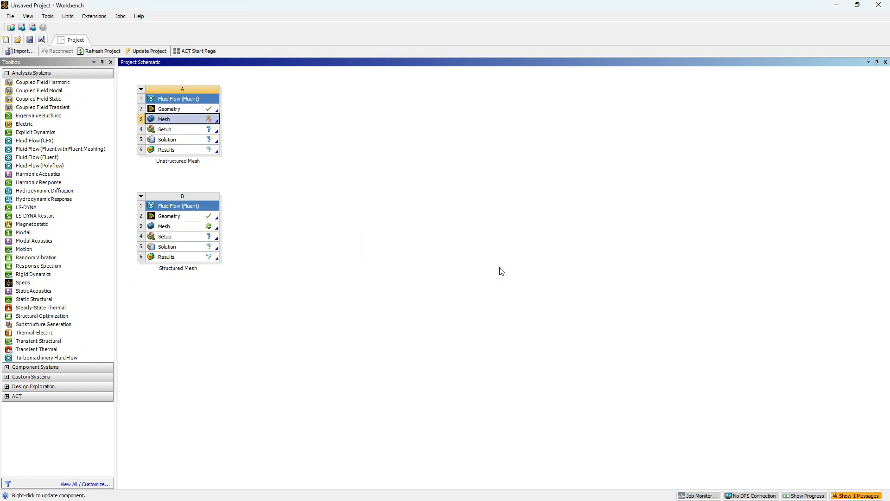
double_click(203, 119)
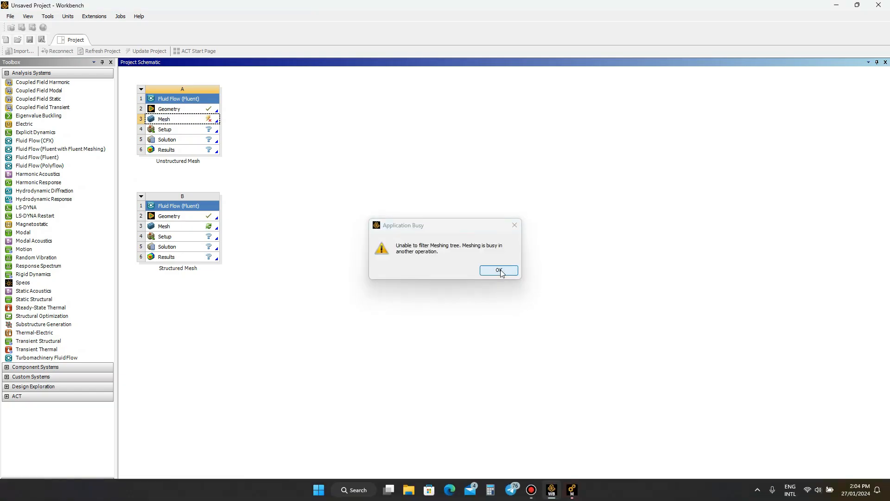
left_click(501, 270)
left_click(571, 490)
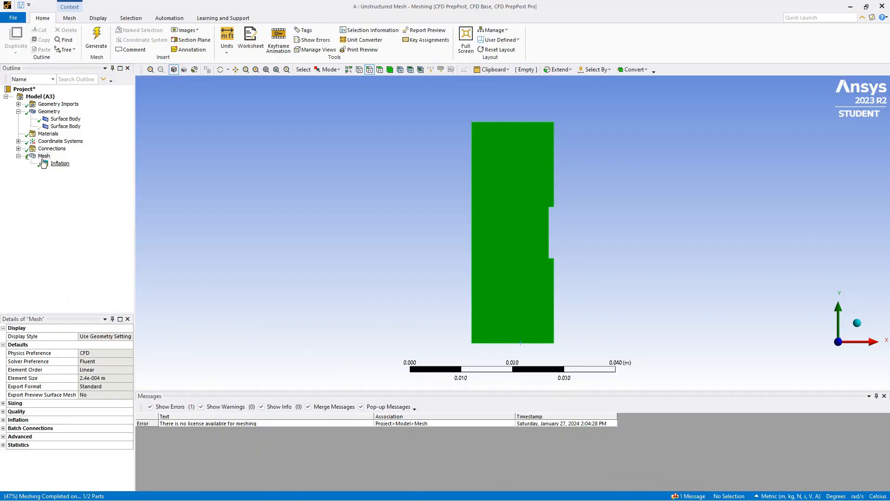
- Retry the mesh update from the Meshing outline, and bring the Meshing window back to the front
left_click(60, 164)
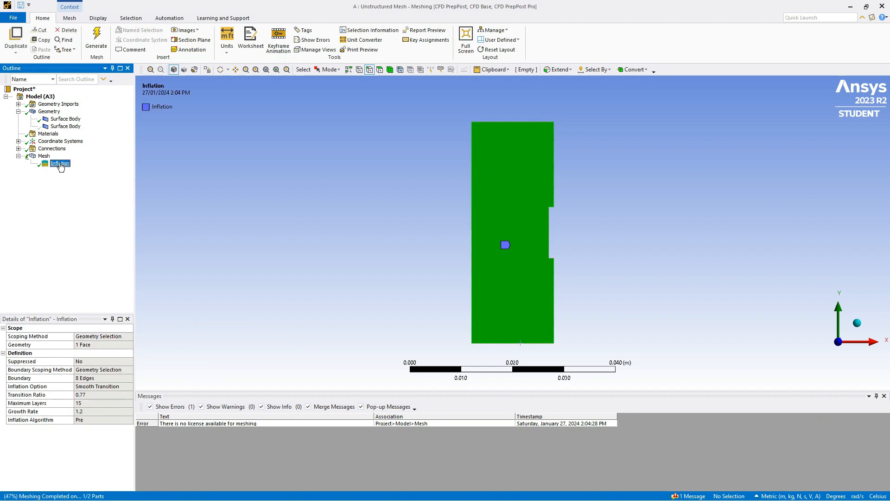
left_click(44, 156)
right_click(48, 156)
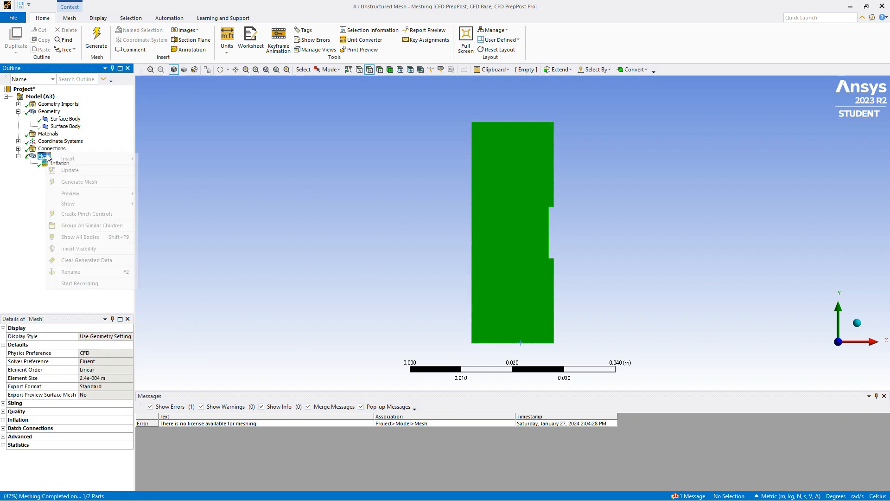
left_click(87, 169)
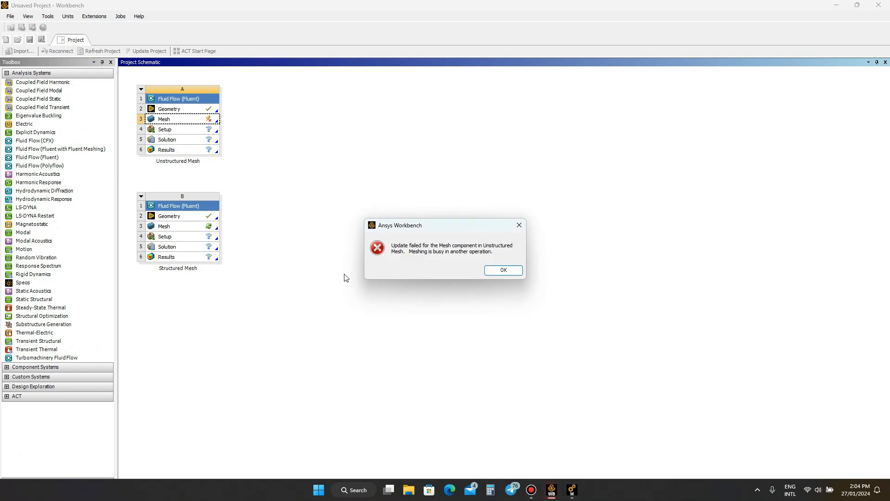
mouse_move(517, 490)
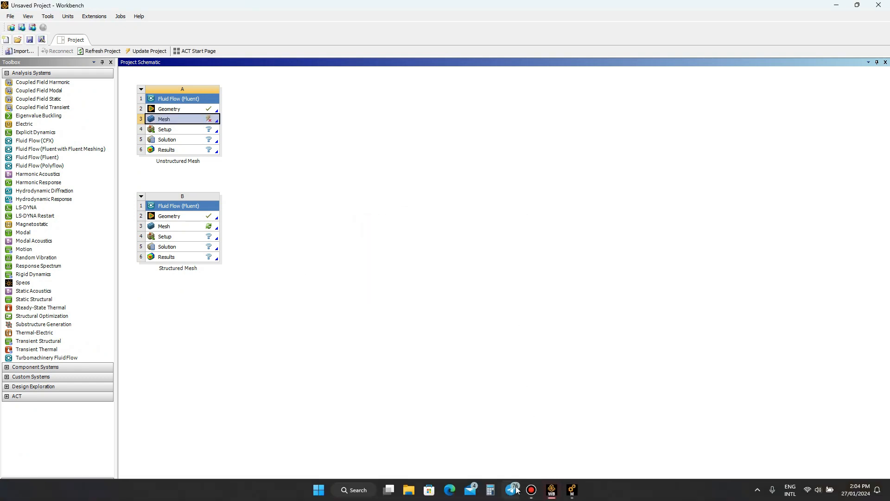
left_click(567, 493)
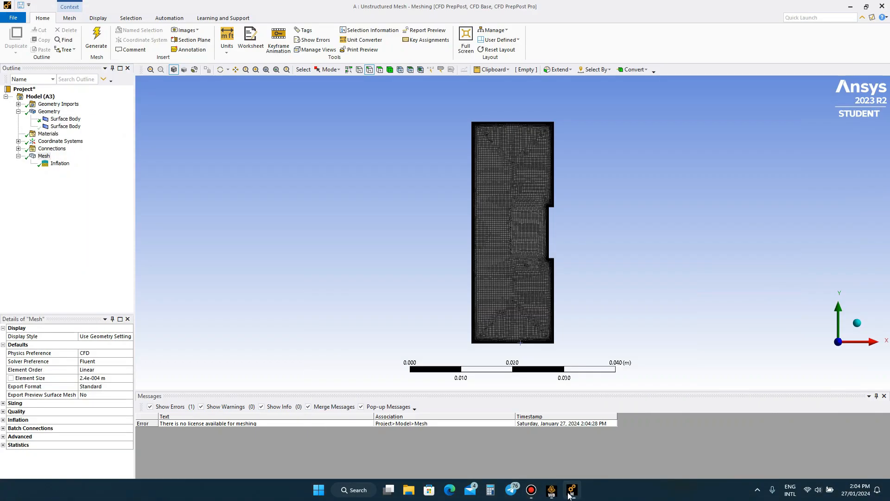
left_click(572, 495)
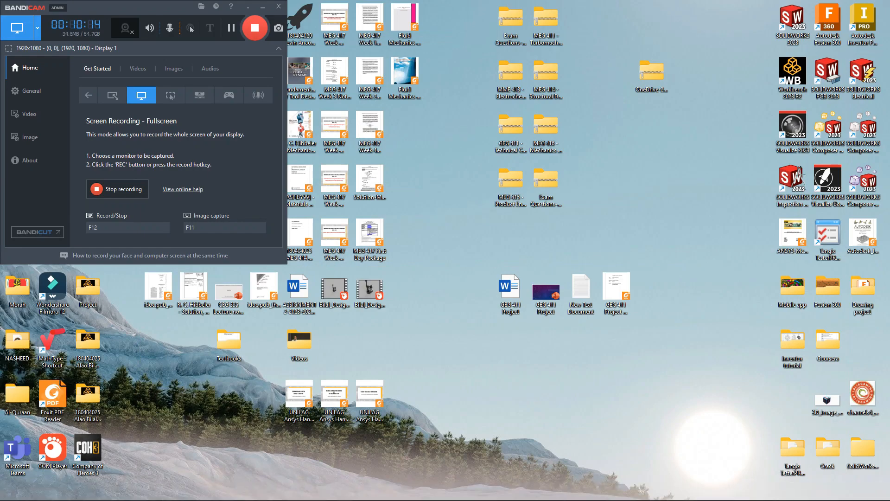
left_click(573, 493)
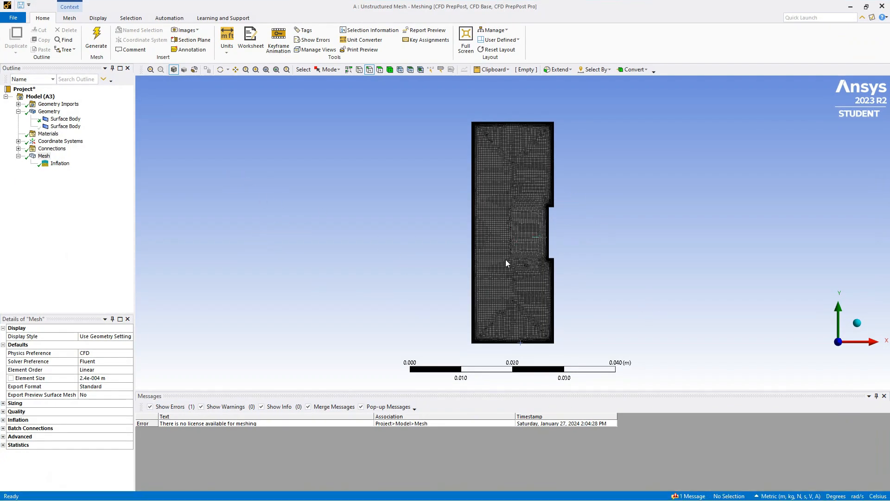
- Examine the generated mesh as a whole and its refined layers along the walls and the notch
scroll(506, 259, "up", 5)
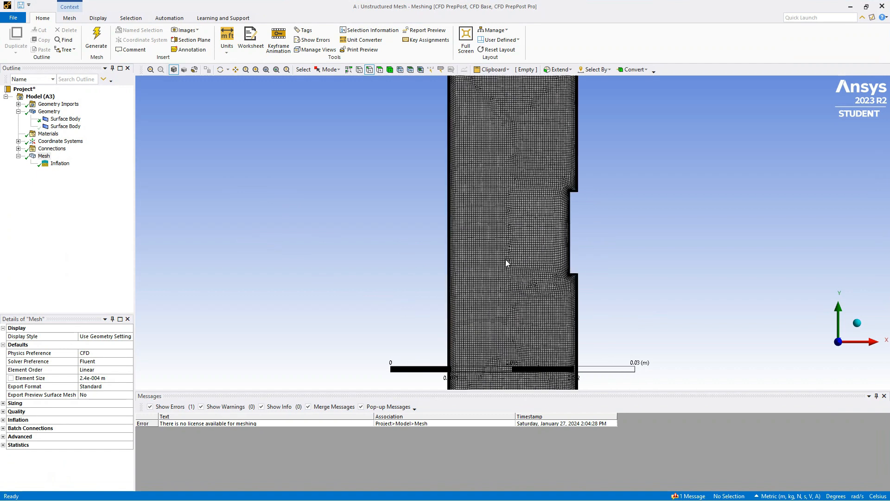
key("F7")
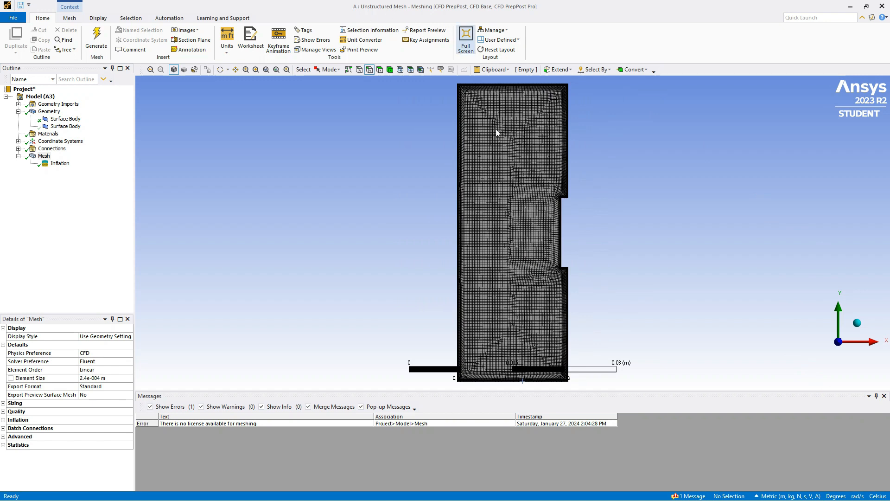
scroll(534, 290, "up", 3)
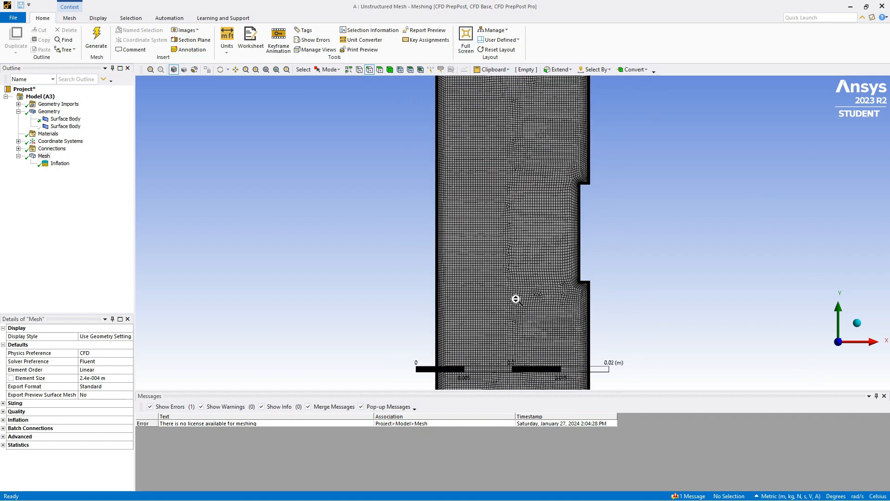
scroll(516, 299, "up", 4)
scroll(516, 279, "down", 5)
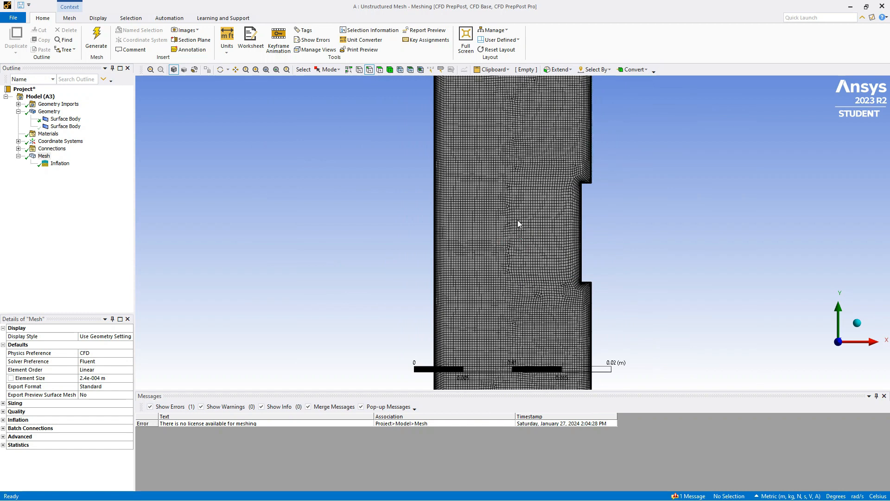
scroll(517, 222, "down", 5)
scroll(815, 83, "up", 2)
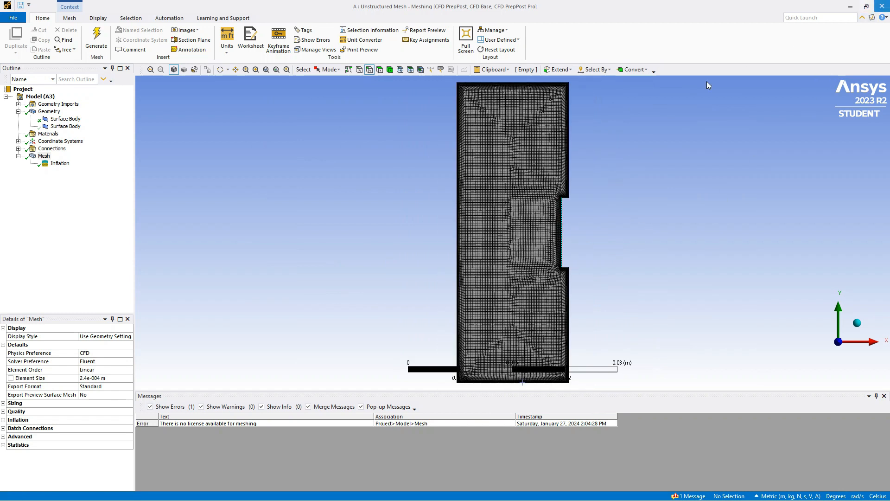
- Close Meshing, switch to Workbench, and update the mesh component of the Unstructured Mesh system
left_click(881, 6)
left_click(560, 493)
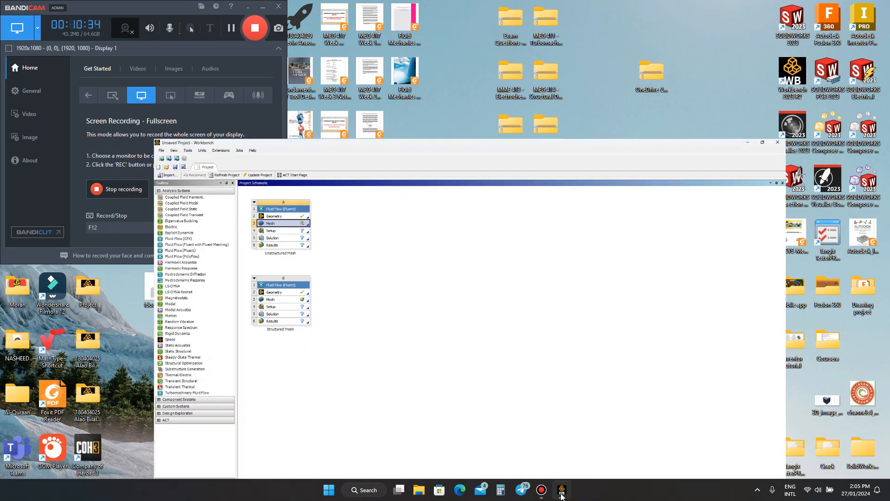
right_click(206, 122)
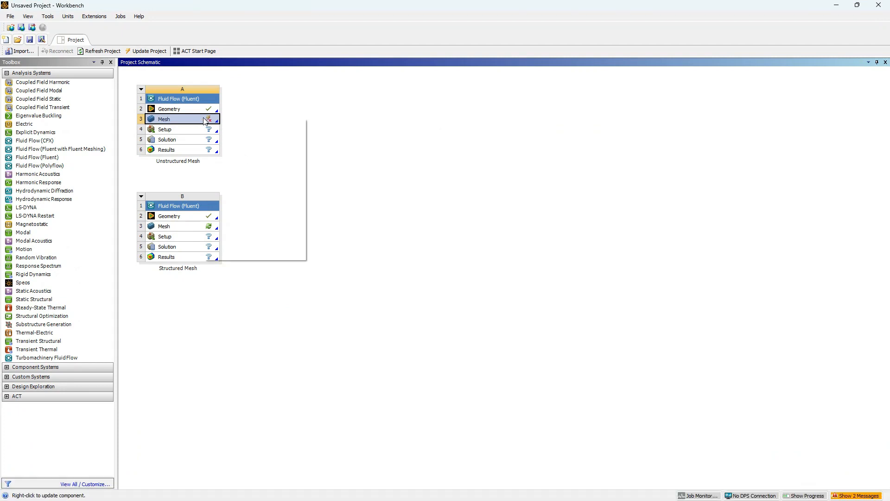
left_click(229, 167)
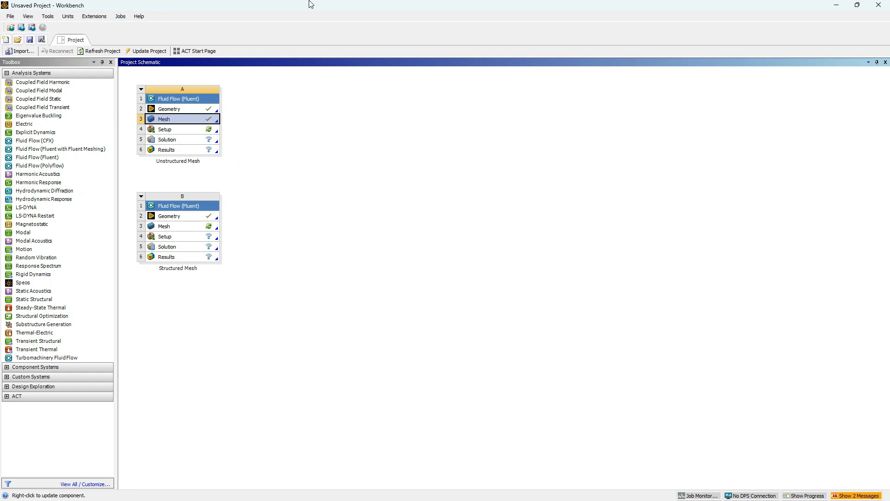
mouse_move(392, 4)
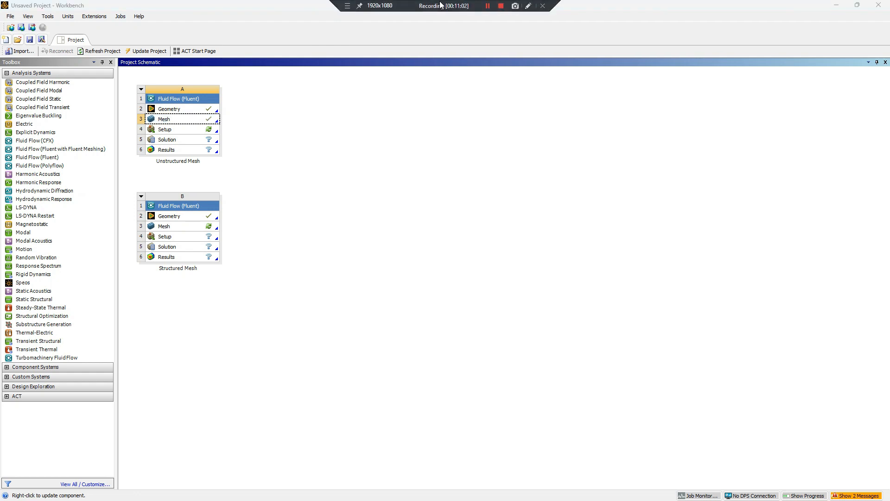